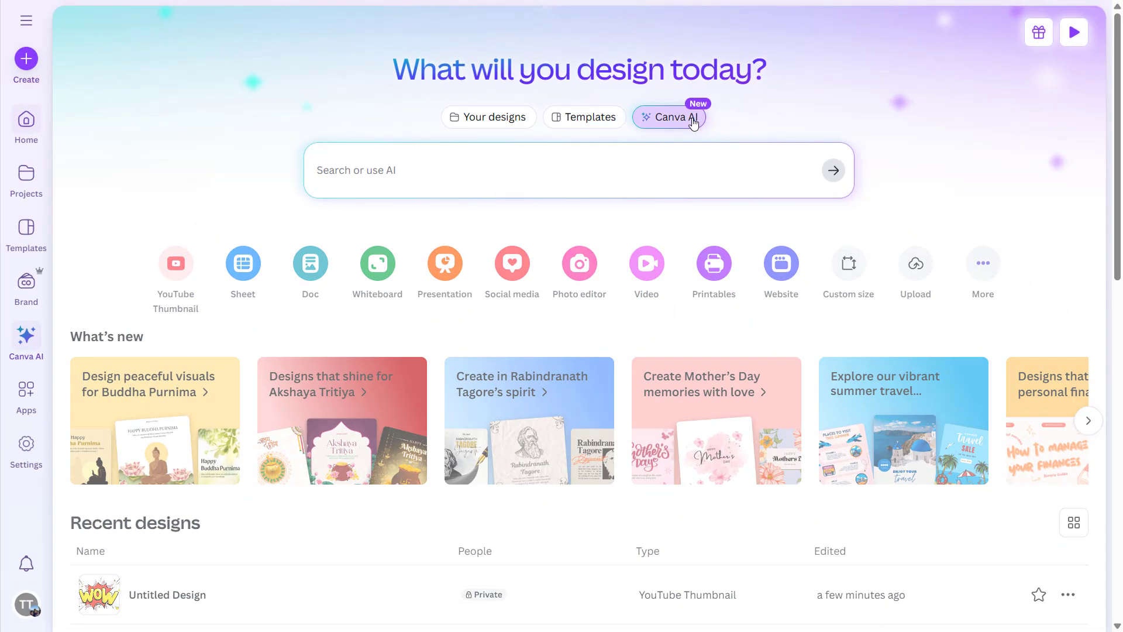
Step: Switch Canva AI to 'Code for me' mode to get coding example suggestions
{"action": "left_click", "coordinate": [743, 220]}
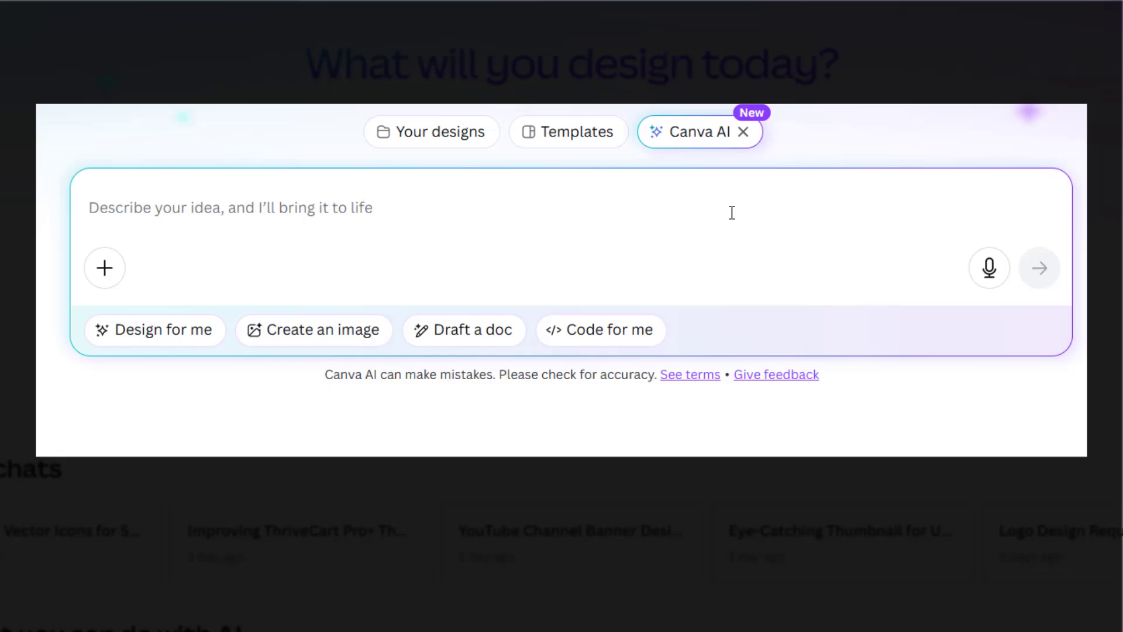
{"action": "left_click", "coordinate": [630, 334]}
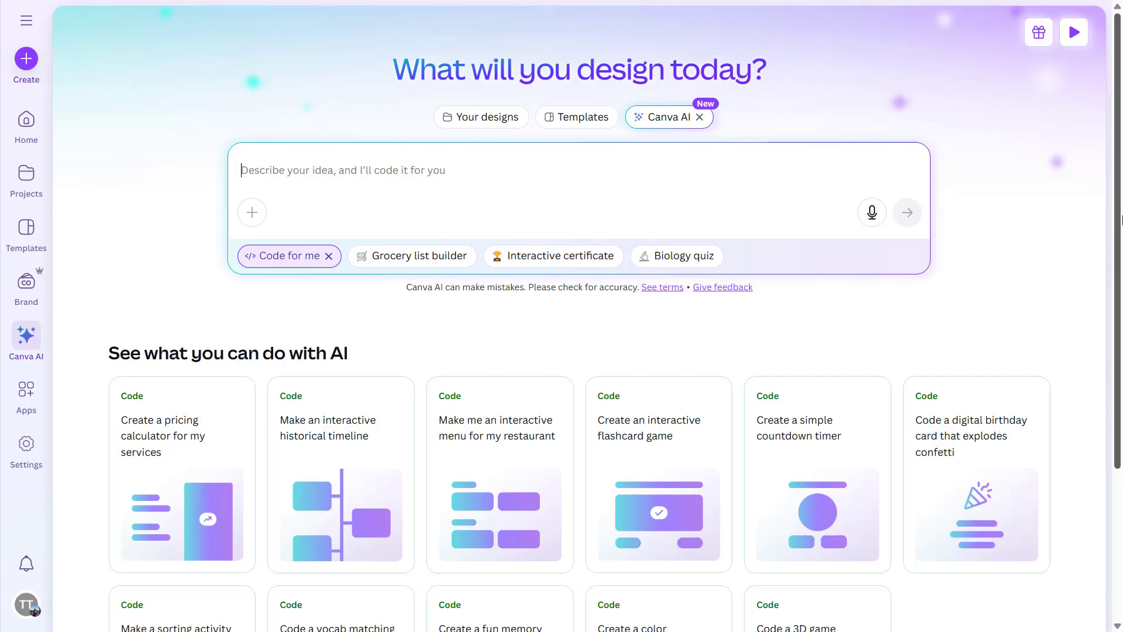
Step: Browse the code examples and enter the Bella Cucina interactive-menu prompt requesting follow-up questions
{"action": "scroll", "coordinate": [1120, 310], "scroll_direction": "down", "scroll_amount": 3}
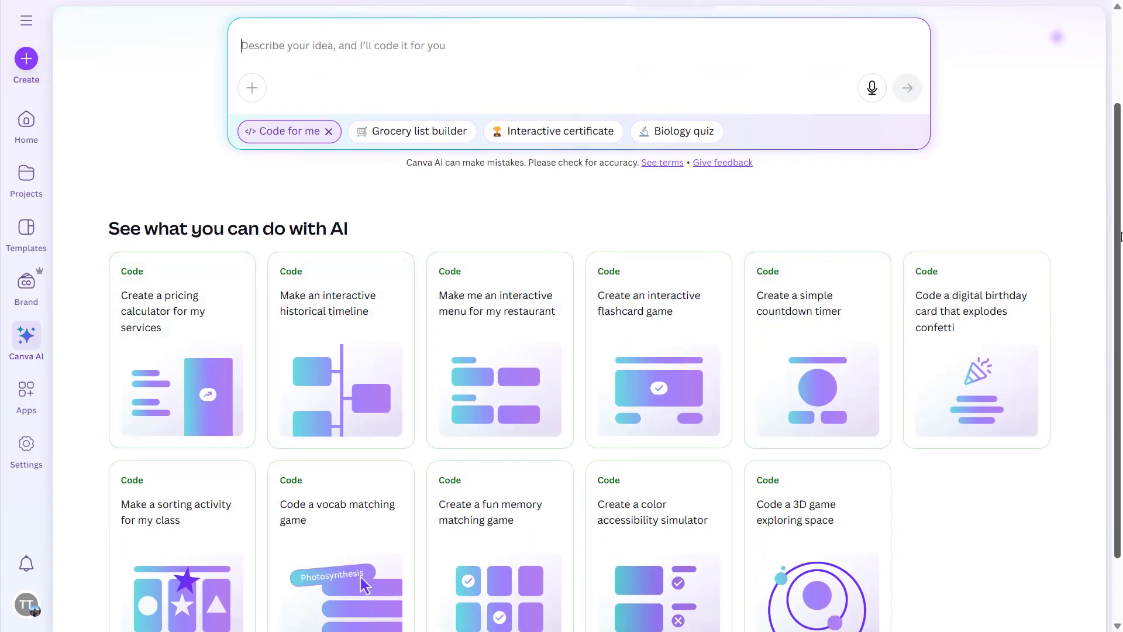
{"action": "scroll", "coordinate": [1121, 236], "scroll_direction": "down", "scroll_amount": 2}
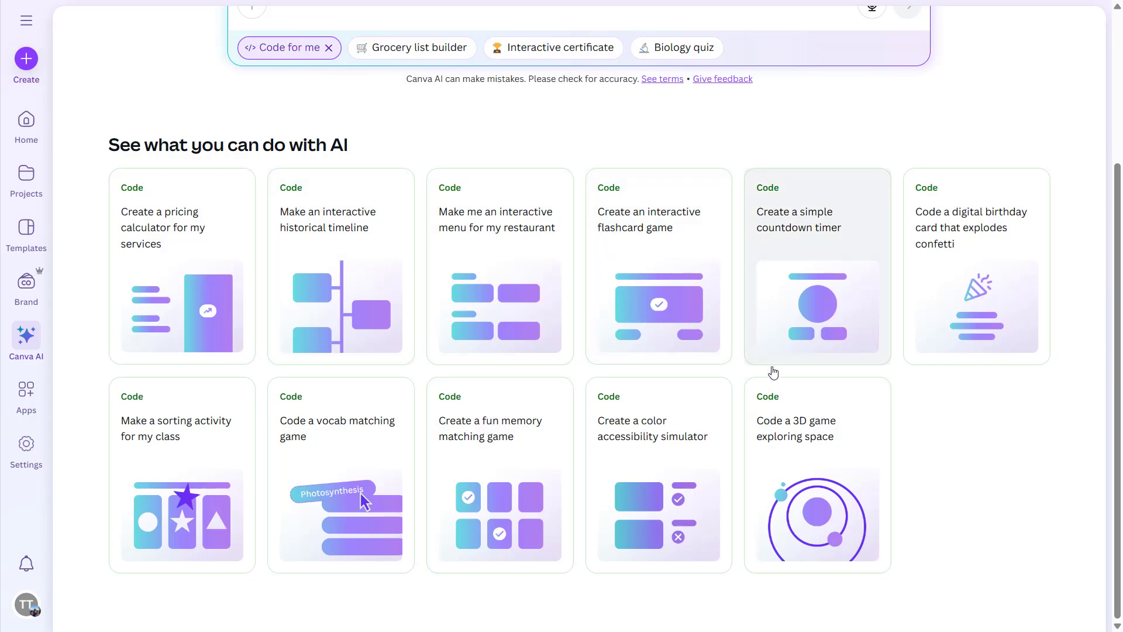
{"action": "mouse_move", "coordinate": [1119, 345]}
{"action": "left_mouse_down"}
{"action": "mouse_move", "coordinate": [1120, 196]}
{"action": "mouse_move", "coordinate": [1119, 363]}
{"action": "left_mouse_up"}
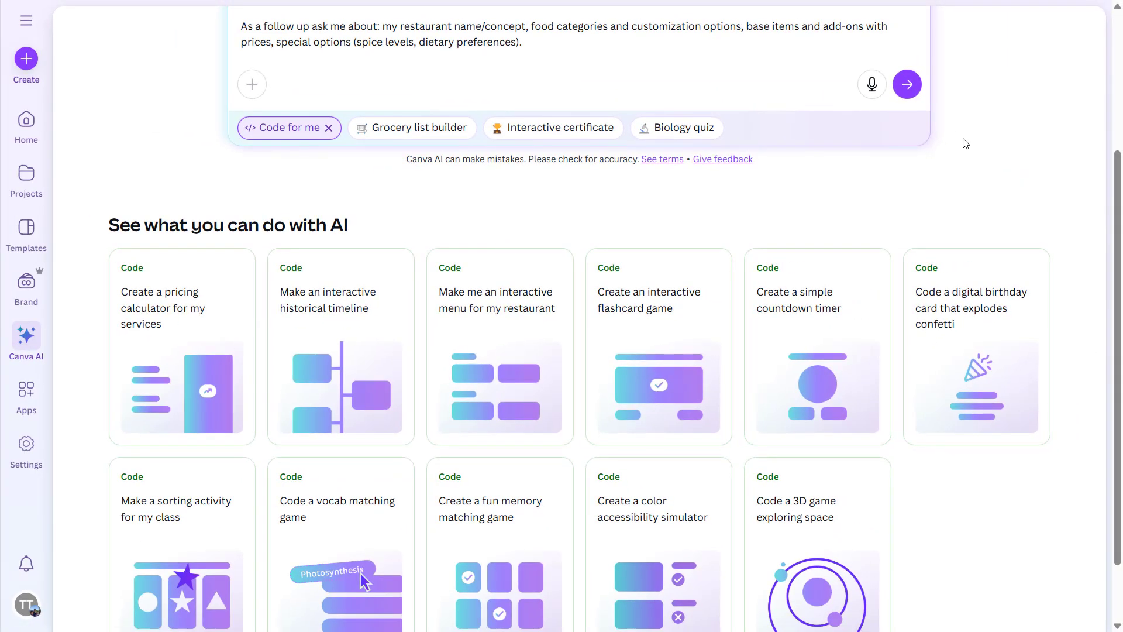
Step: Review the full Bella Cucina menu prompt and submit it to Canva Code
{"action": "scroll", "coordinate": [1119, 180], "scroll_direction": "up", "scroll_amount": 3}
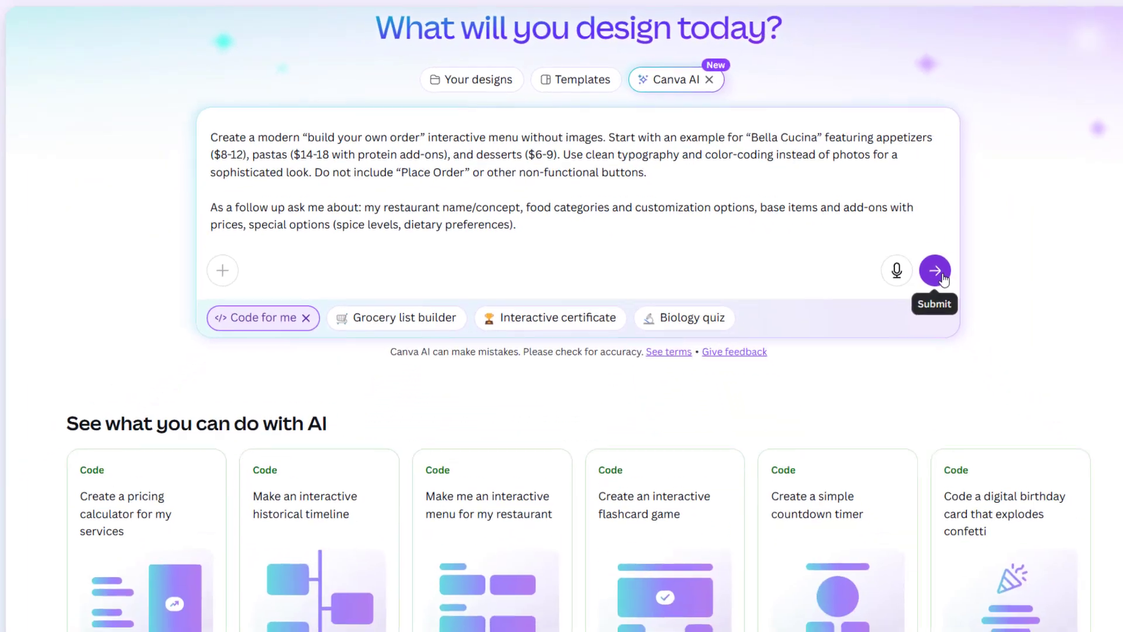
{"action": "left_click", "coordinate": [1061, 370]}
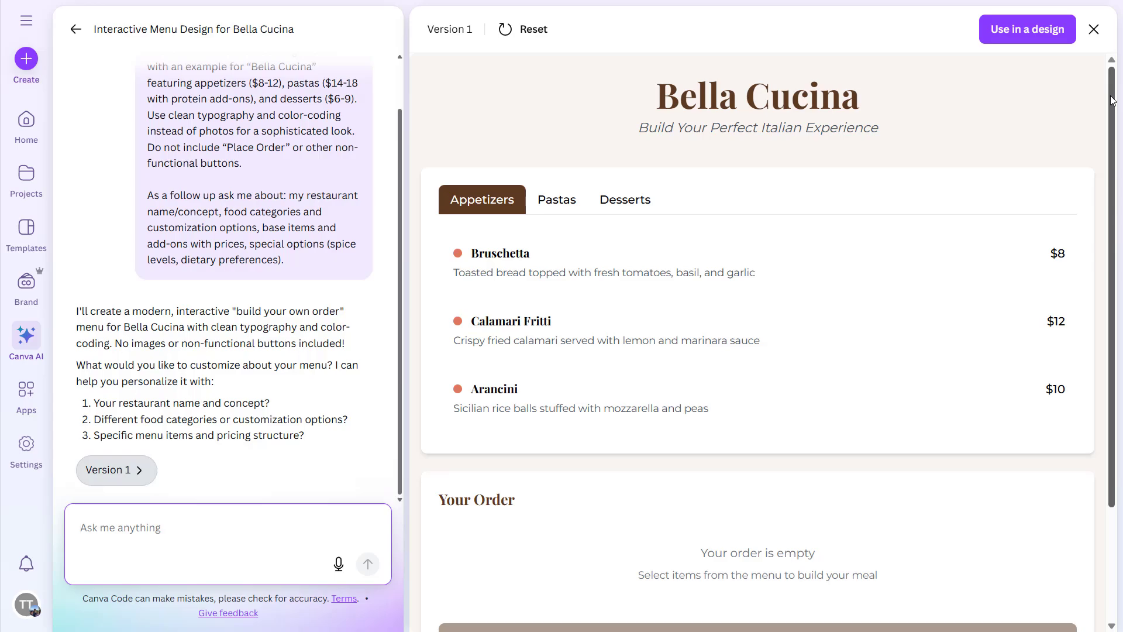
Step: In the preview, open the Pastas and Desserts tabs and add Tiramisu to the order
{"action": "left_click_drag", "start_coordinate": [1113, 100], "coordinate": [1110, 61]}
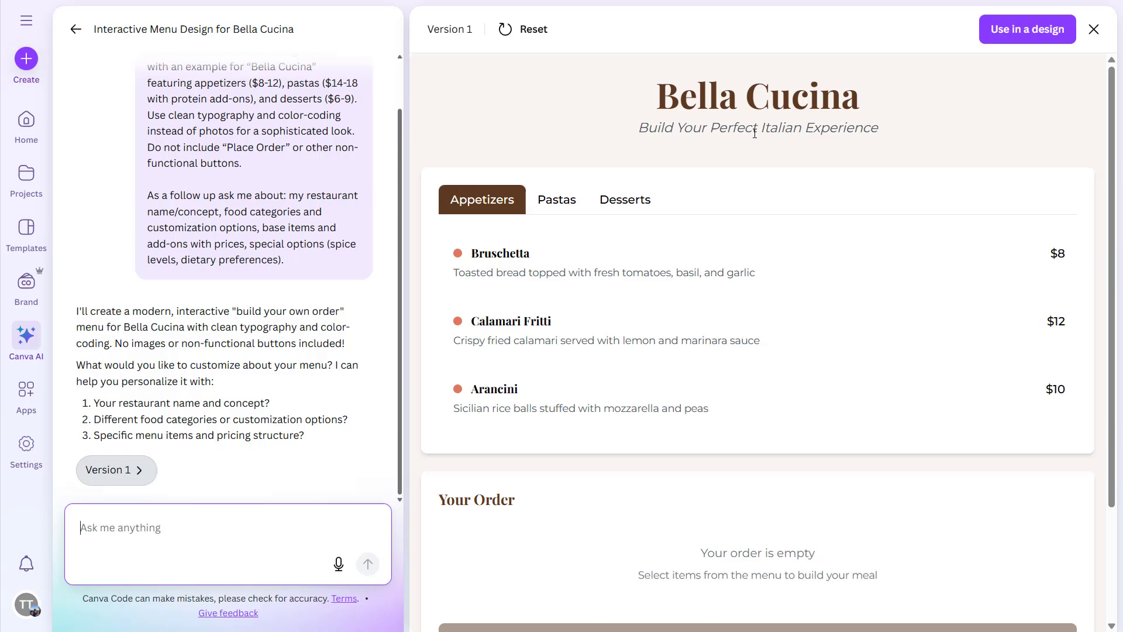
{"action": "left_click", "coordinate": [557, 201]}
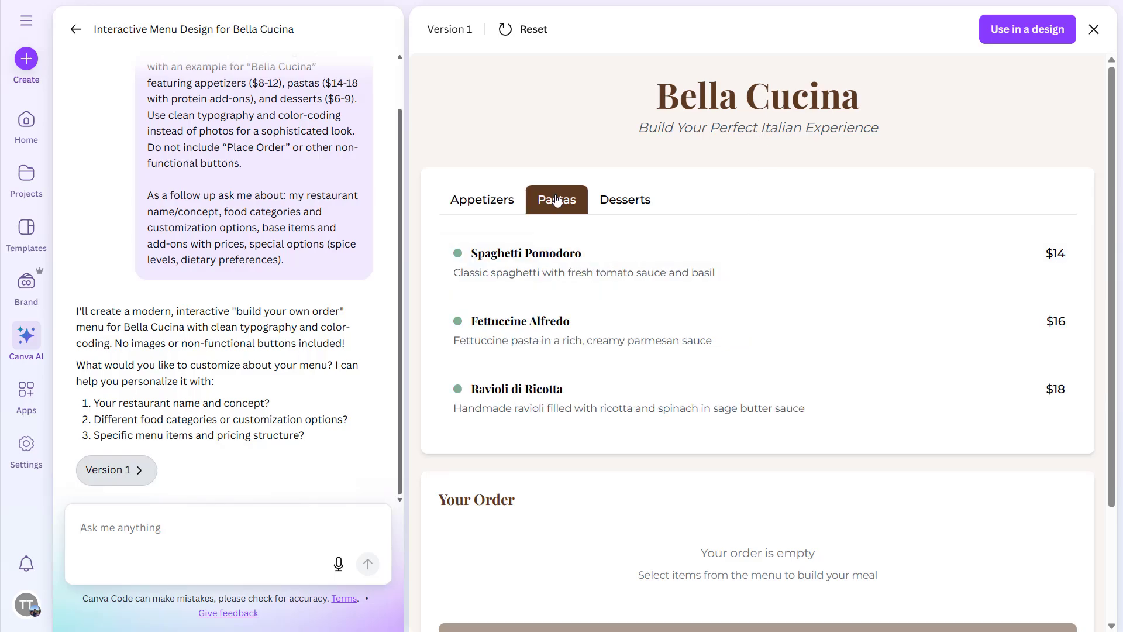
{"action": "left_click", "coordinate": [608, 207]}
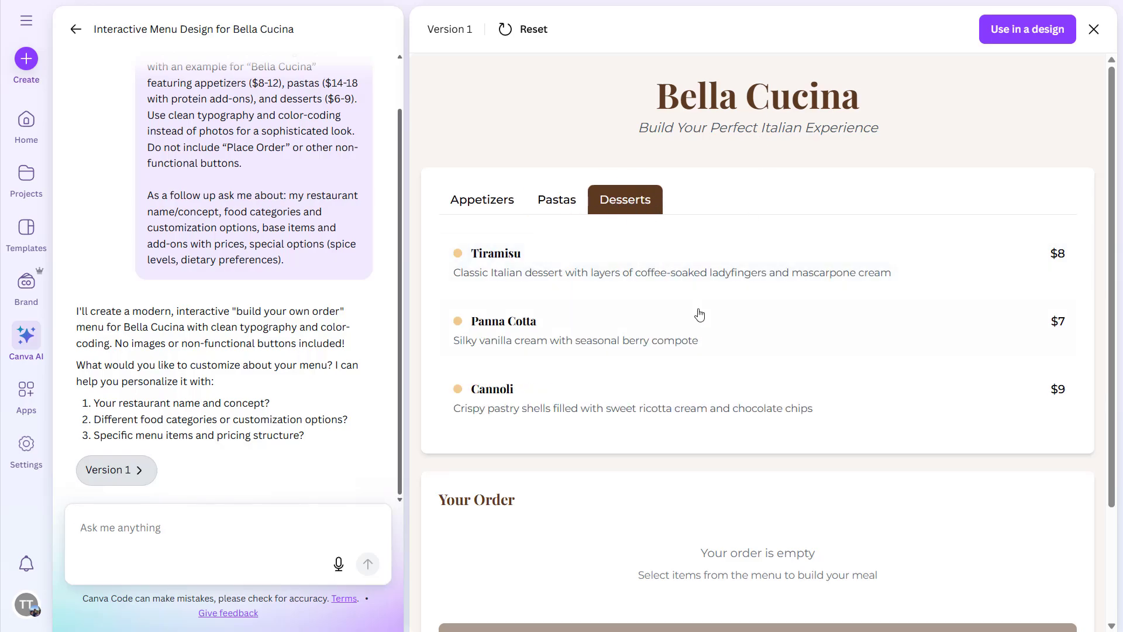
{"action": "left_click_drag", "start_coordinate": [1114, 203], "coordinate": [1111, 434]}
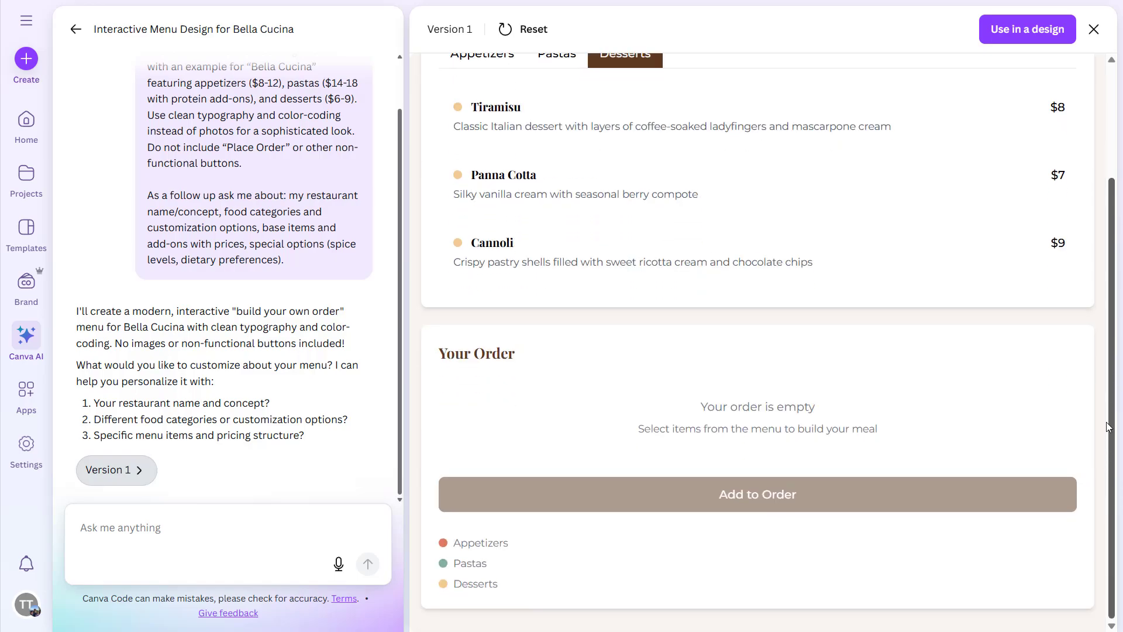
{"action": "scroll", "coordinate": [878, 327], "scroll_direction": "up", "scroll_amount": 2}
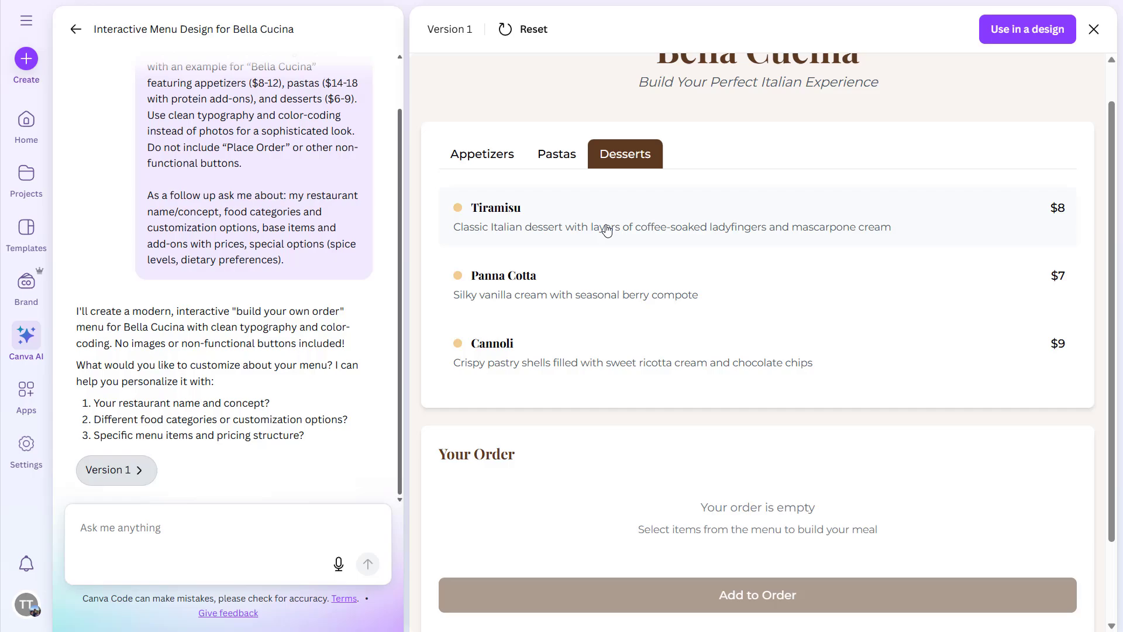
{"action": "left_click", "coordinate": [607, 230]}
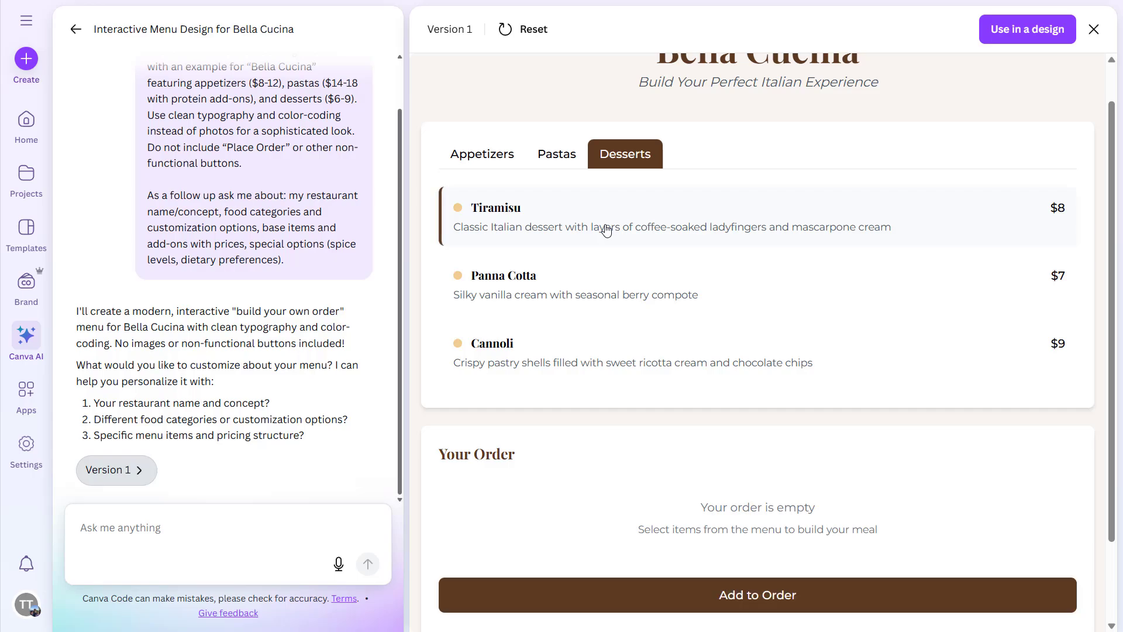
{"action": "left_click", "coordinate": [779, 603]}
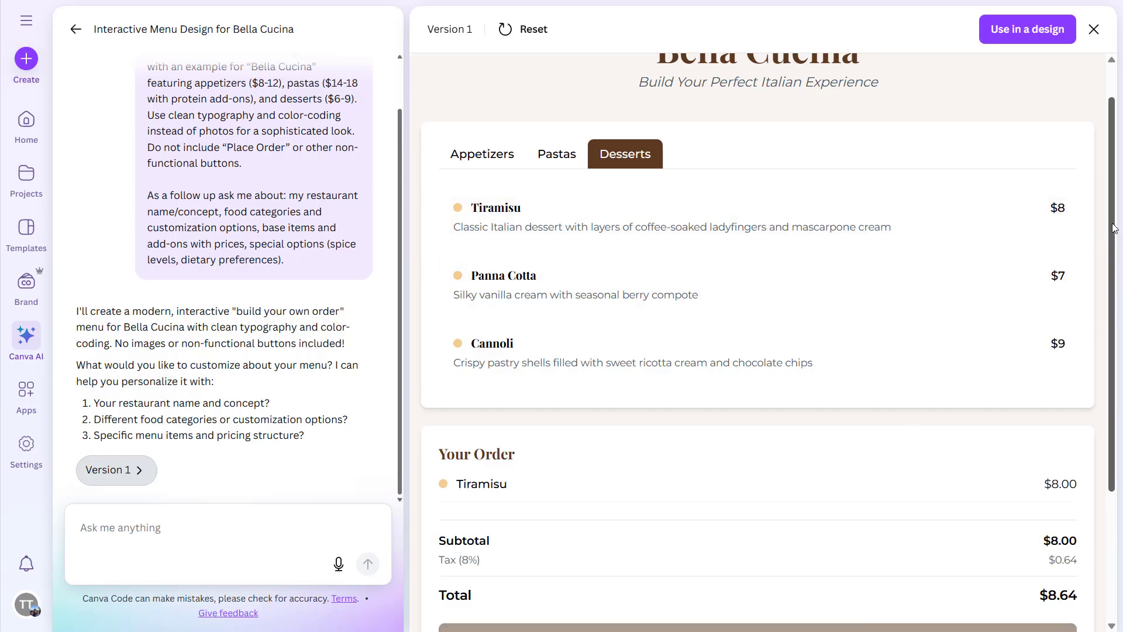
Step: Clear the test order and scroll the preview back to the top
{"action": "left_click_drag", "start_coordinate": [1114, 226], "coordinate": [1116, 386]}
{"action": "scroll", "coordinate": [1116, 407], "scroll_direction": "up", "scroll_amount": 5}
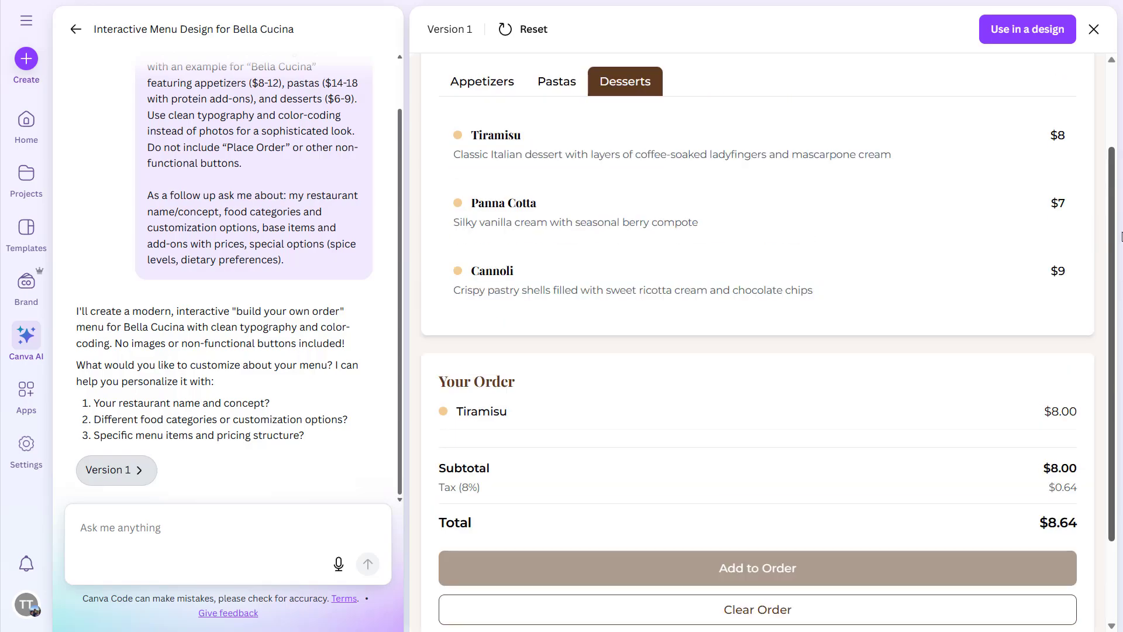
{"action": "scroll", "coordinate": [1118, 328], "scroll_direction": "down", "scroll_amount": 3}
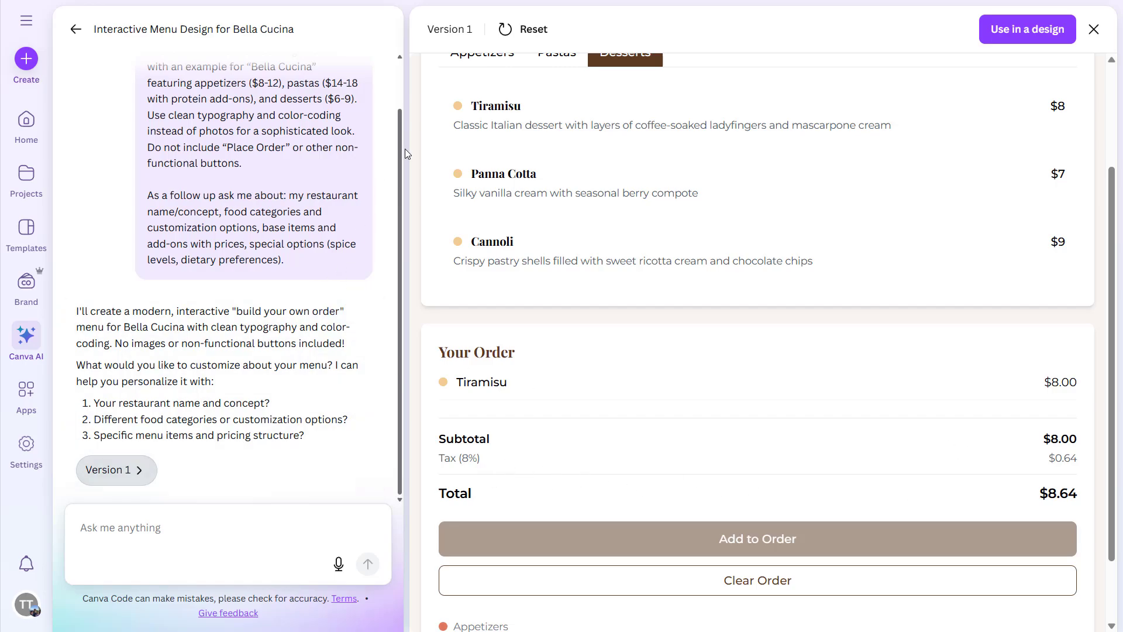
{"action": "left_click_drag", "start_coordinate": [398, 163], "coordinate": [393, 109]}
{"action": "left_click", "coordinate": [664, 579]}
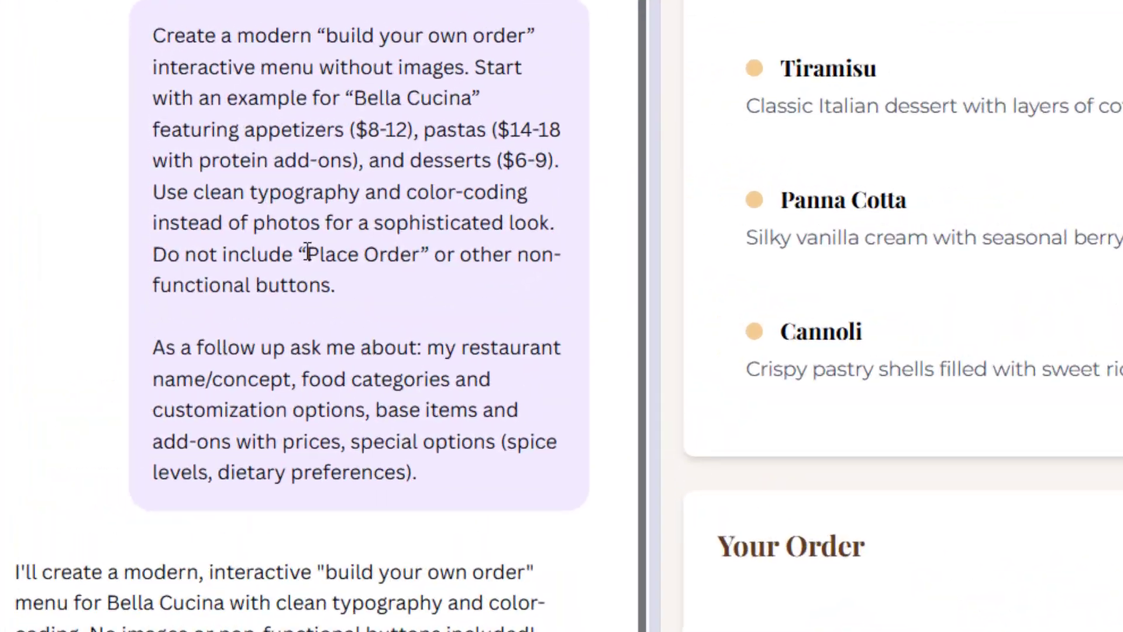
{"action": "left_click_drag", "start_coordinate": [227, 202], "coordinate": [288, 196]}
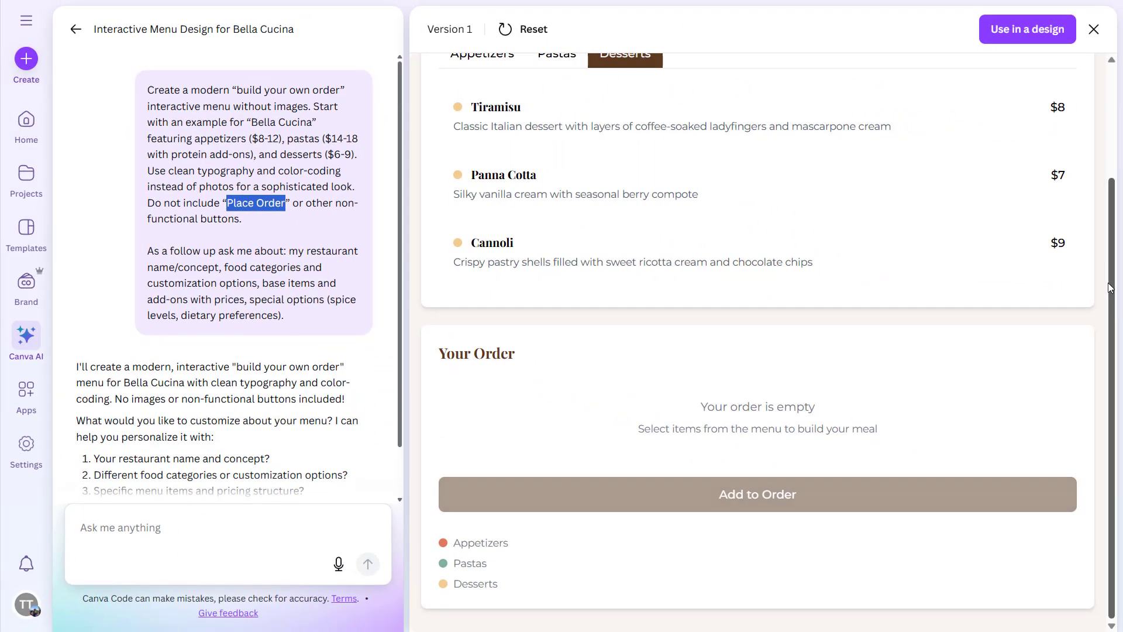
{"action": "left_click_drag", "start_coordinate": [1109, 287], "coordinate": [1102, 109]}
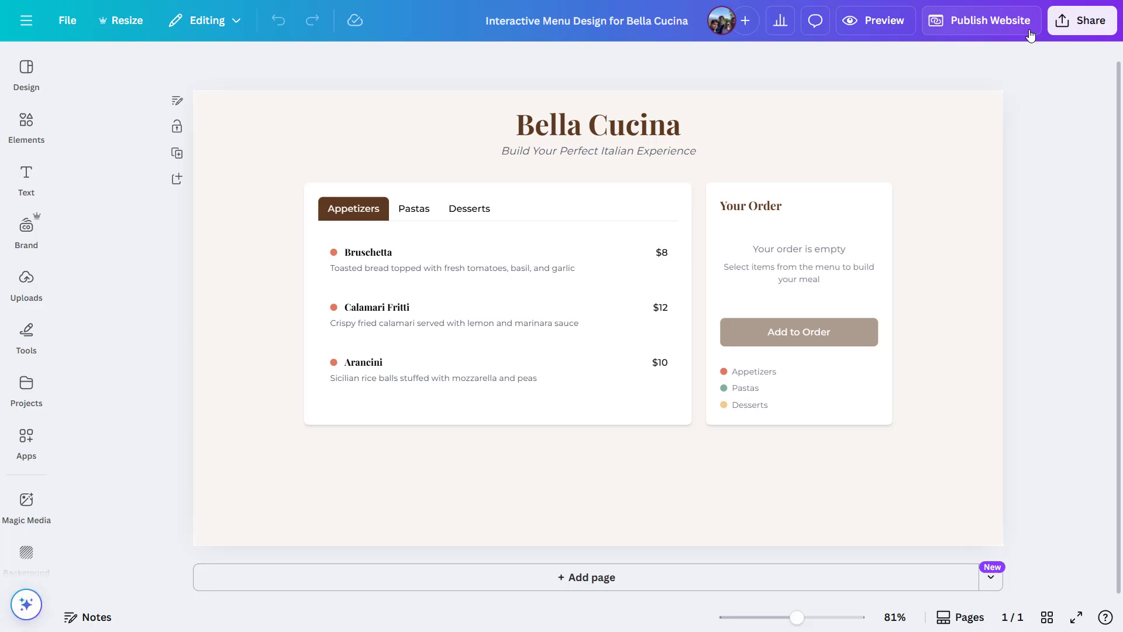
Step: Select the embedded Bella Cucina menu on the page and briefly open the Notes panel
{"action": "left_click", "coordinate": [366, 211]}
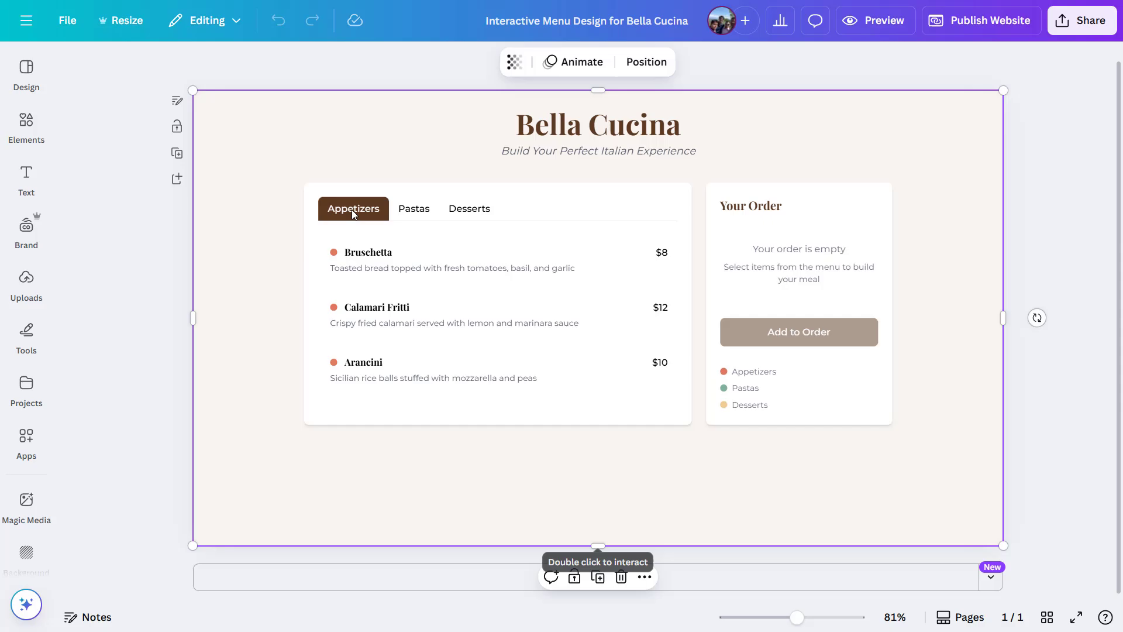
{"action": "left_click", "coordinate": [176, 101]}
{"action": "left_click", "coordinate": [295, 67]}
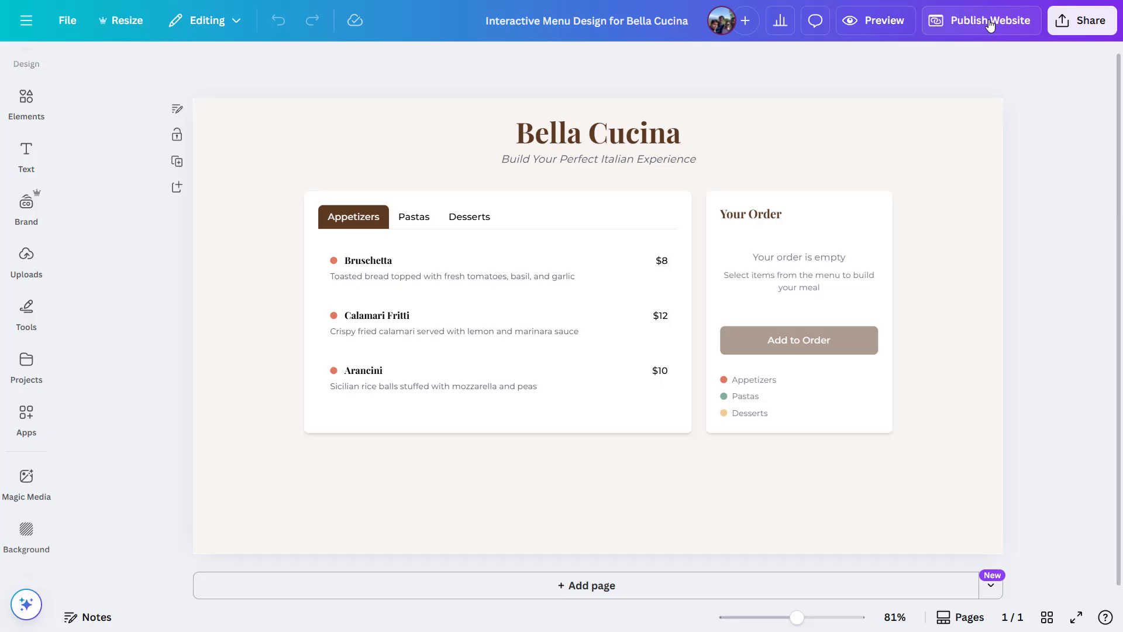
Step: Set the website URL to resttestmenu and publish the menu site
{"action": "left_click", "coordinate": [989, 22]}
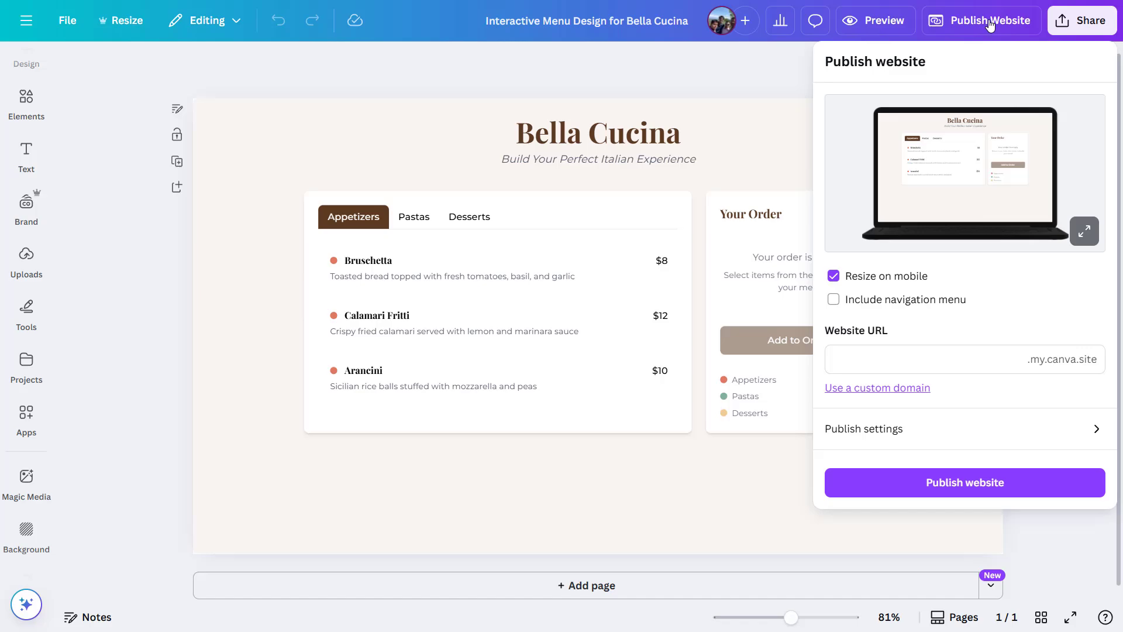
{"action": "left_click", "coordinate": [918, 352]}
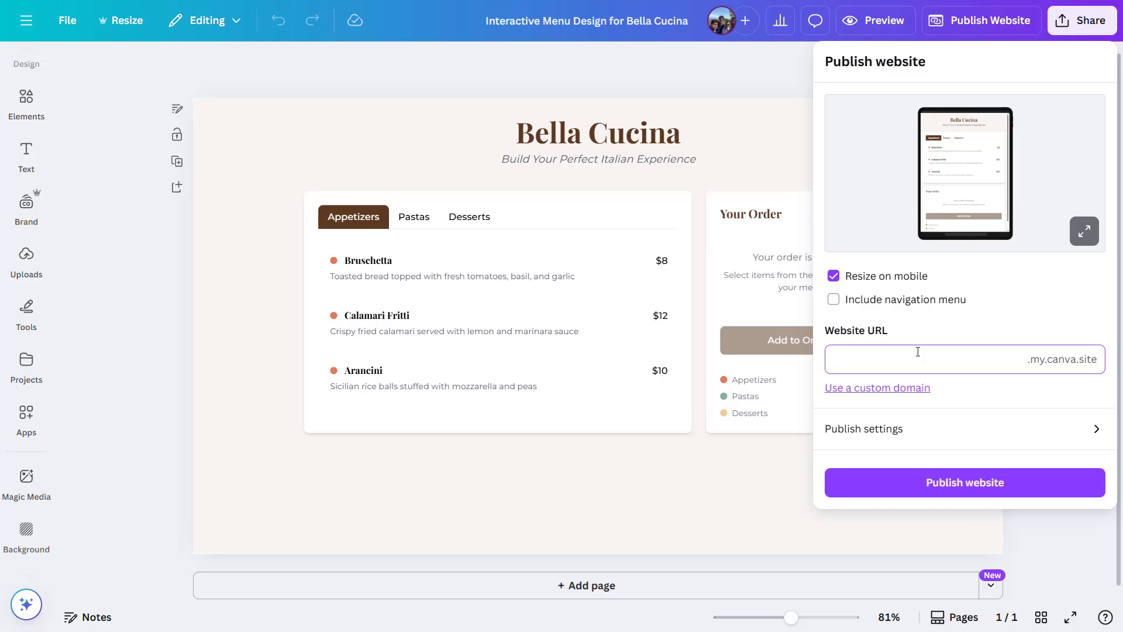
{"action": "type", "text": "rest"}
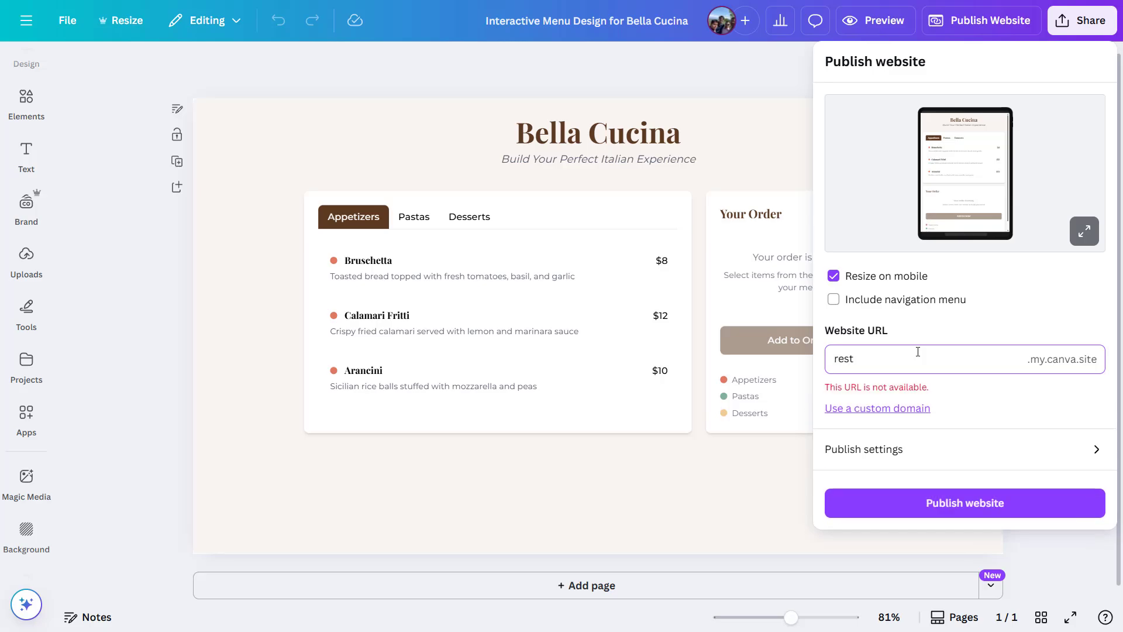
{"action": "type", "text": "test"}
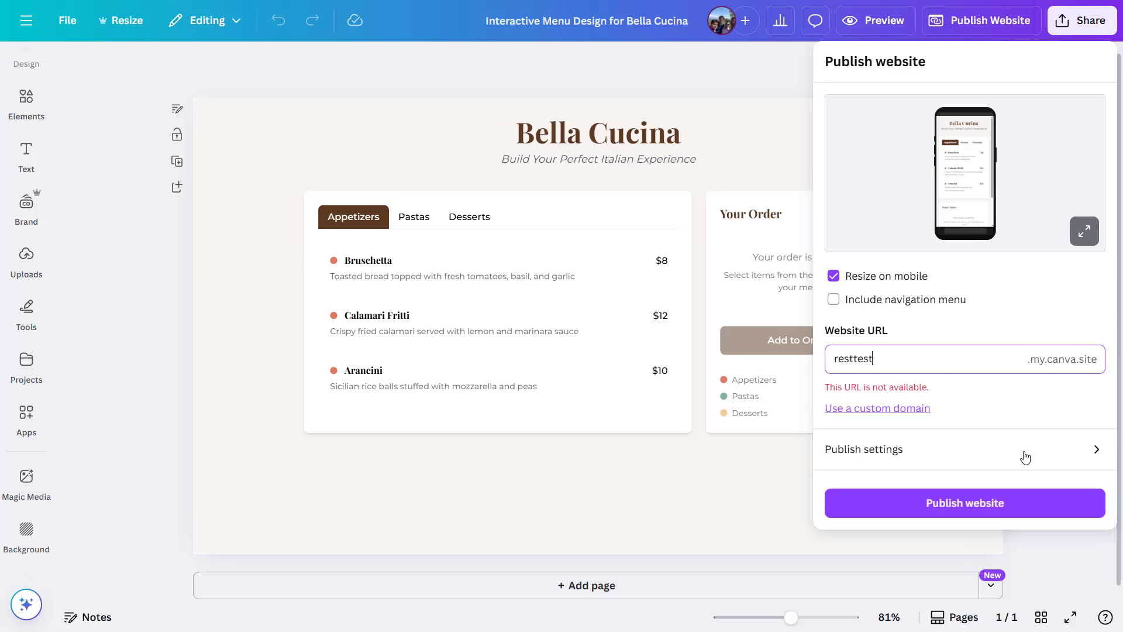
{"action": "type", "text": "menu"}
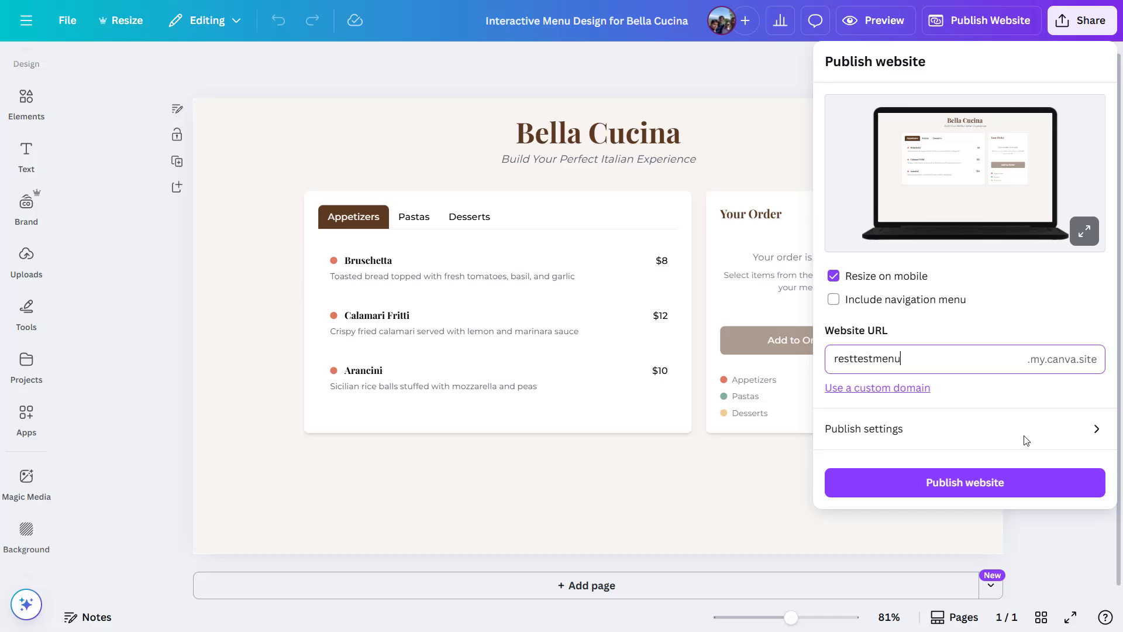
{"action": "left_click", "coordinate": [987, 484]}
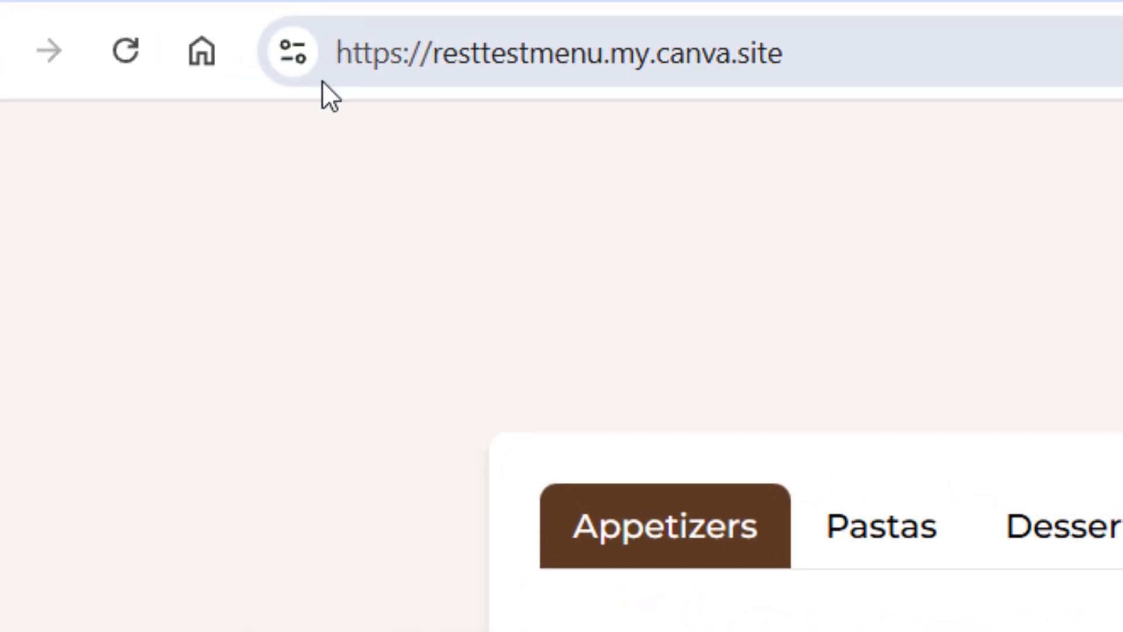
Step: Flip through the live menu's Appetizers, Pastas and Desserts tabs
{"action": "left_click_drag", "start_coordinate": [336, 65], "coordinate": [788, 59]}
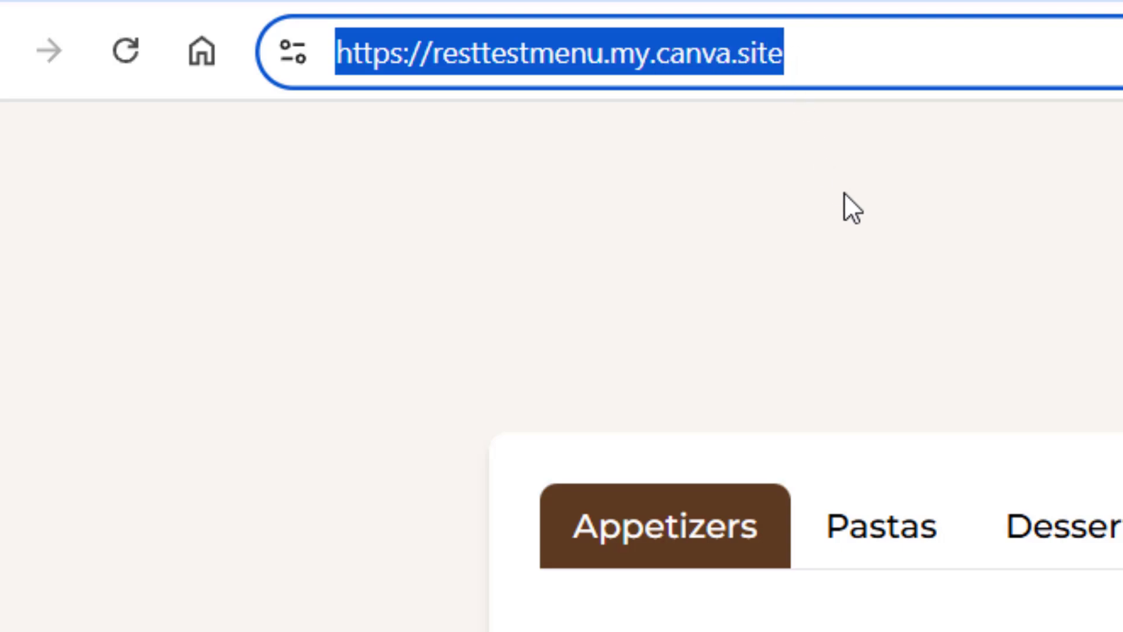
{"action": "left_click", "coordinate": [1076, 328]}
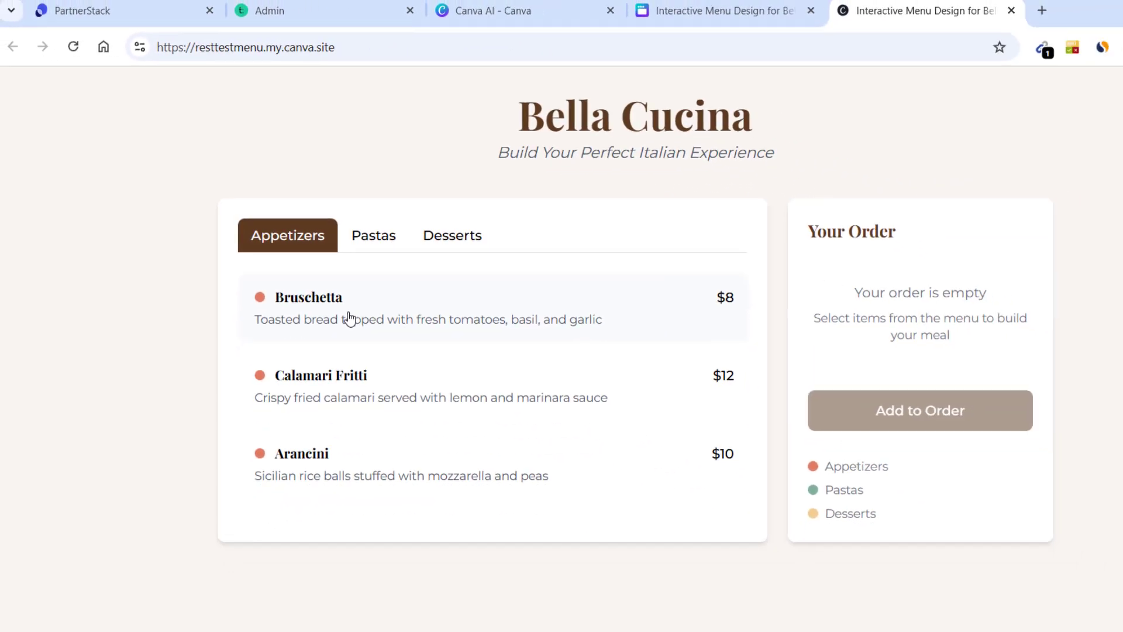
{"action": "left_click", "coordinate": [350, 319]}
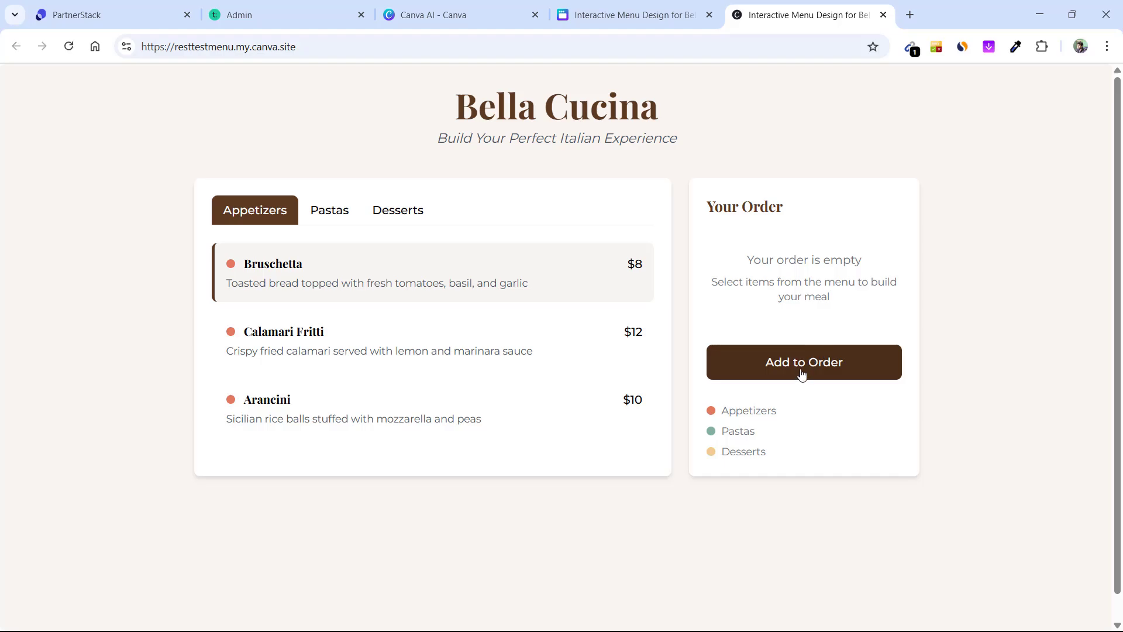
{"action": "left_click", "coordinate": [336, 214]}
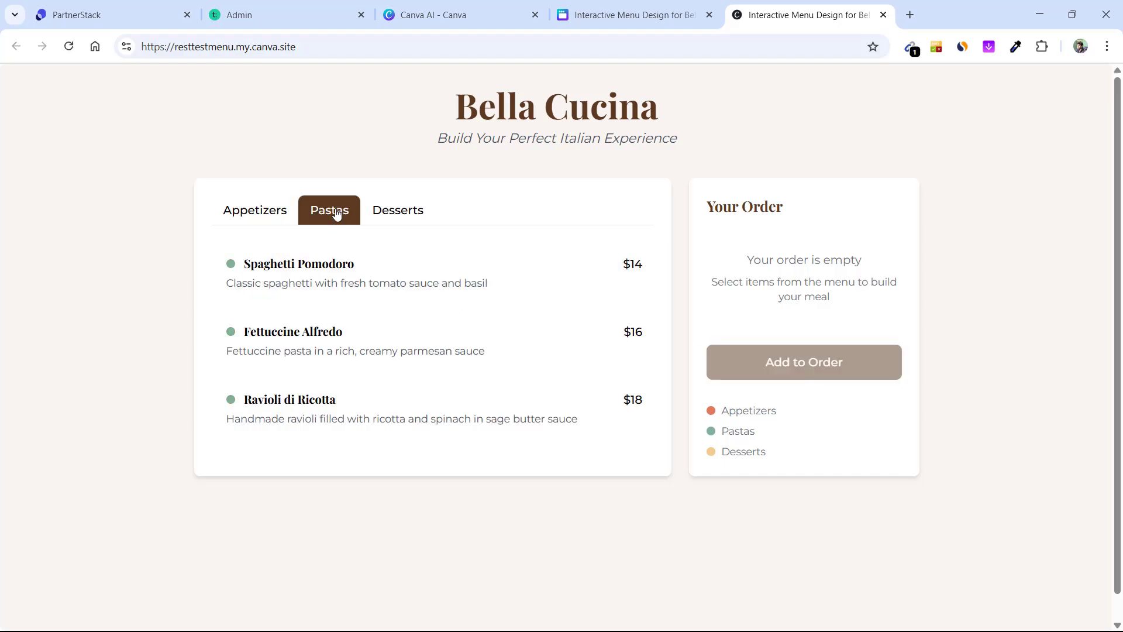
{"action": "left_click", "coordinate": [400, 213]}
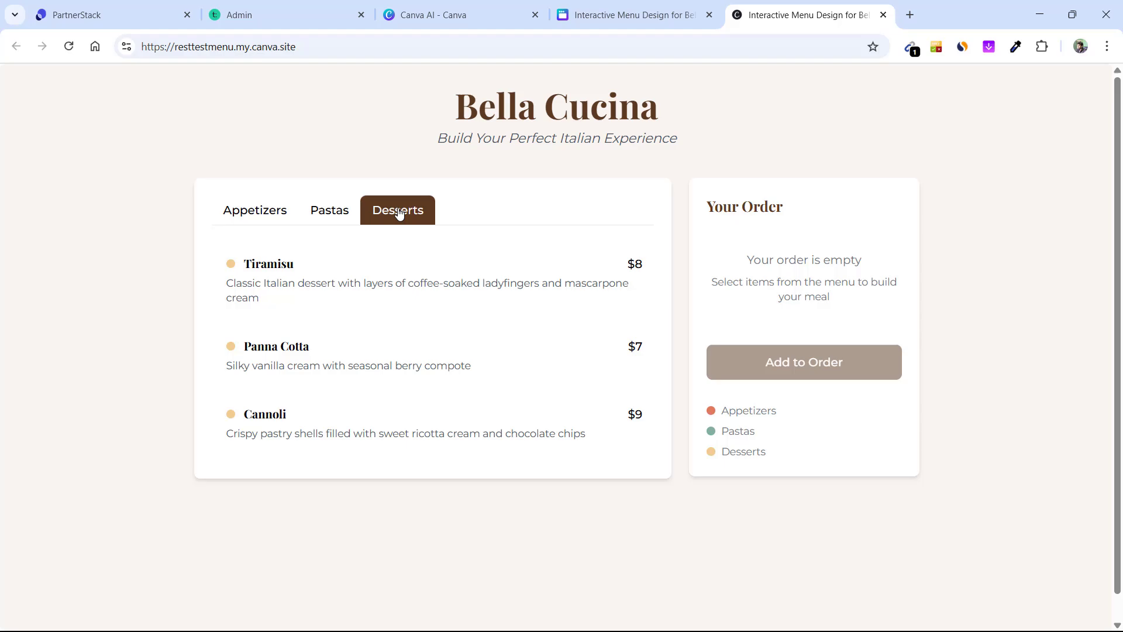
{"action": "left_click", "coordinate": [232, 219]}
{"action": "left_click", "coordinate": [319, 212]}
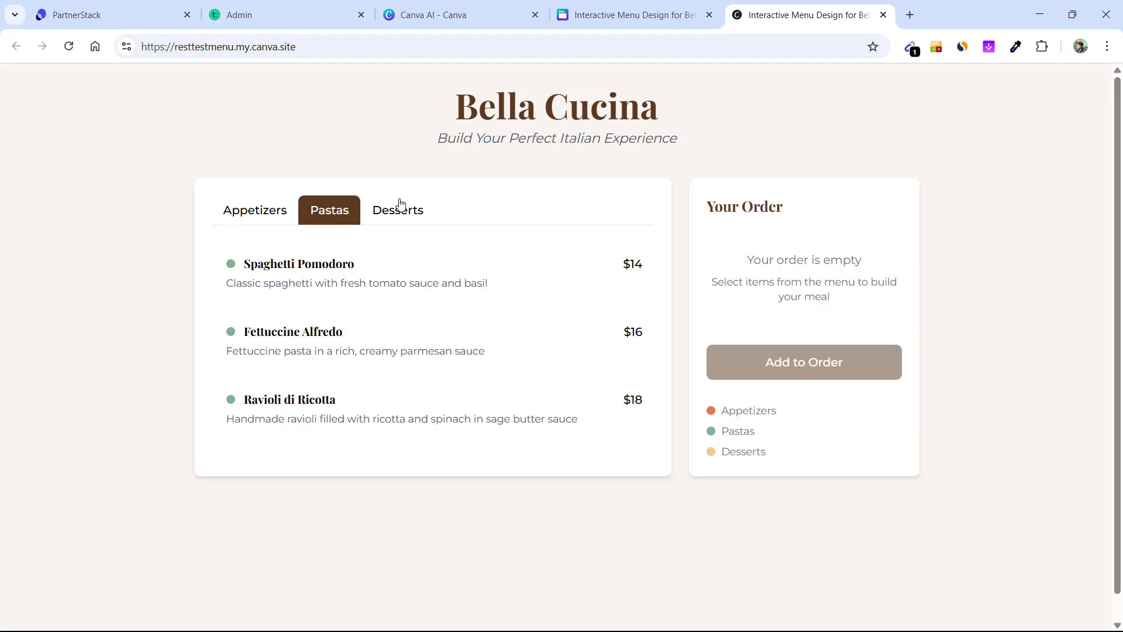
{"action": "left_click", "coordinate": [400, 206]}
{"action": "left_click", "coordinate": [252, 214]}
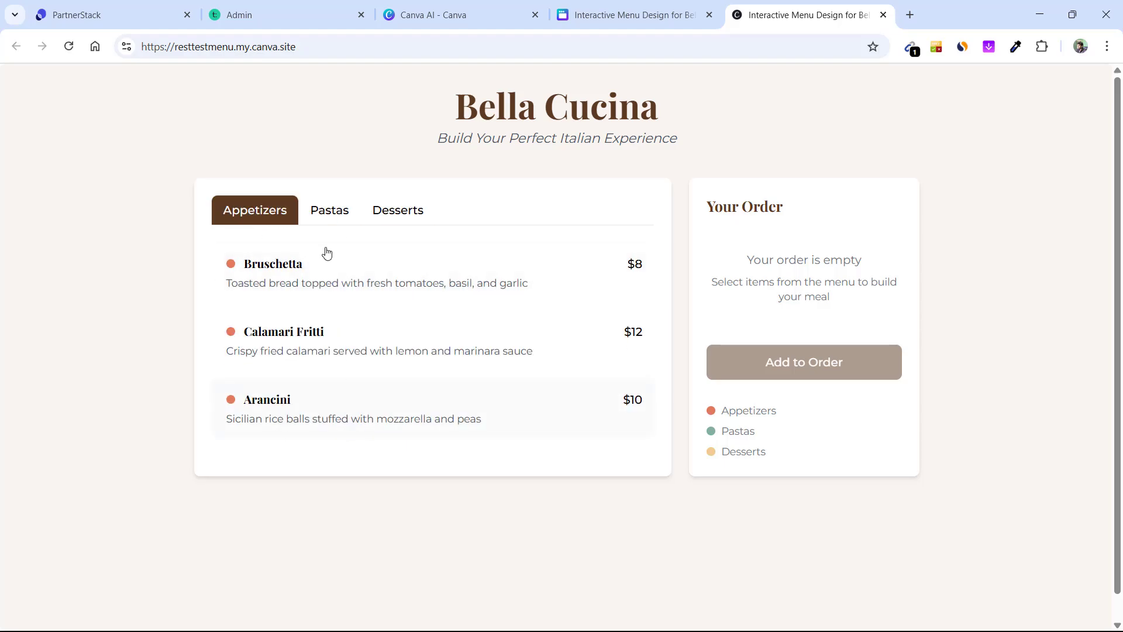
Step: Preview Bruschetta and Spaghetti Pomodoro, then add Tiramisu to the order
{"action": "left_click", "coordinate": [323, 212]}
{"action": "left_click", "coordinate": [410, 211]}
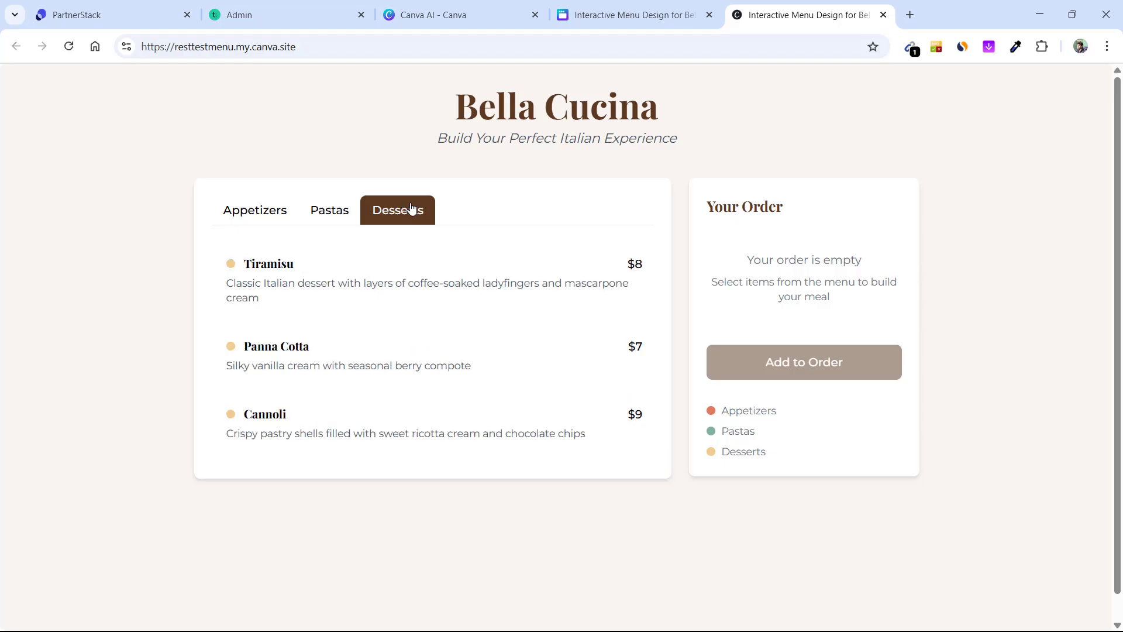
{"action": "left_click", "coordinate": [220, 208]}
{"action": "left_click", "coordinate": [425, 263]}
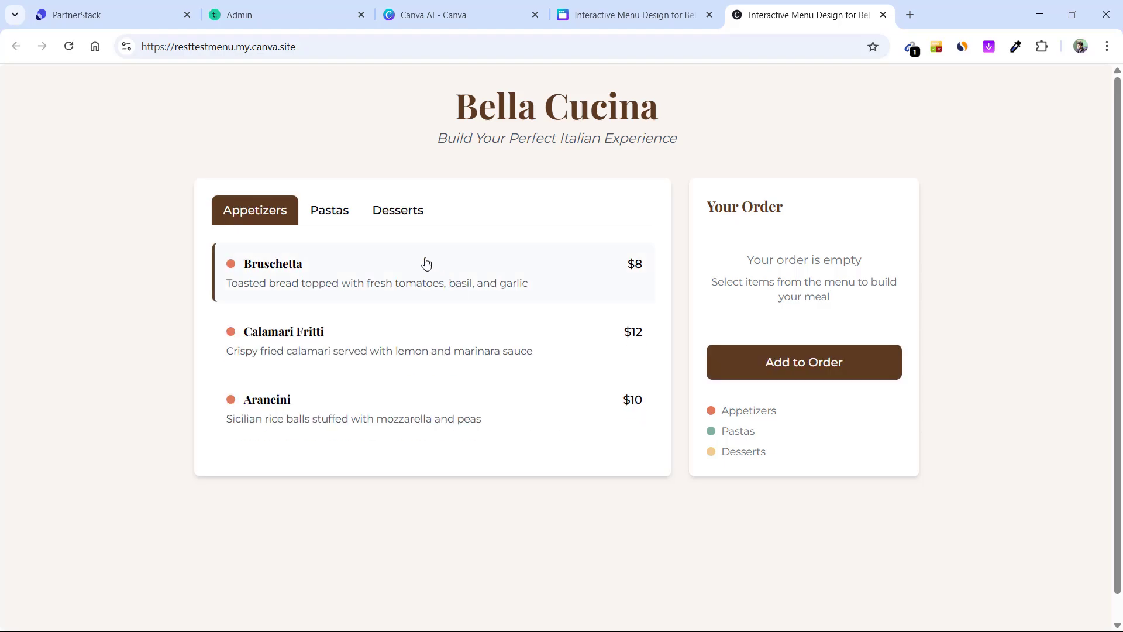
{"action": "left_click", "coordinate": [334, 204]}
{"action": "left_click", "coordinate": [350, 258]}
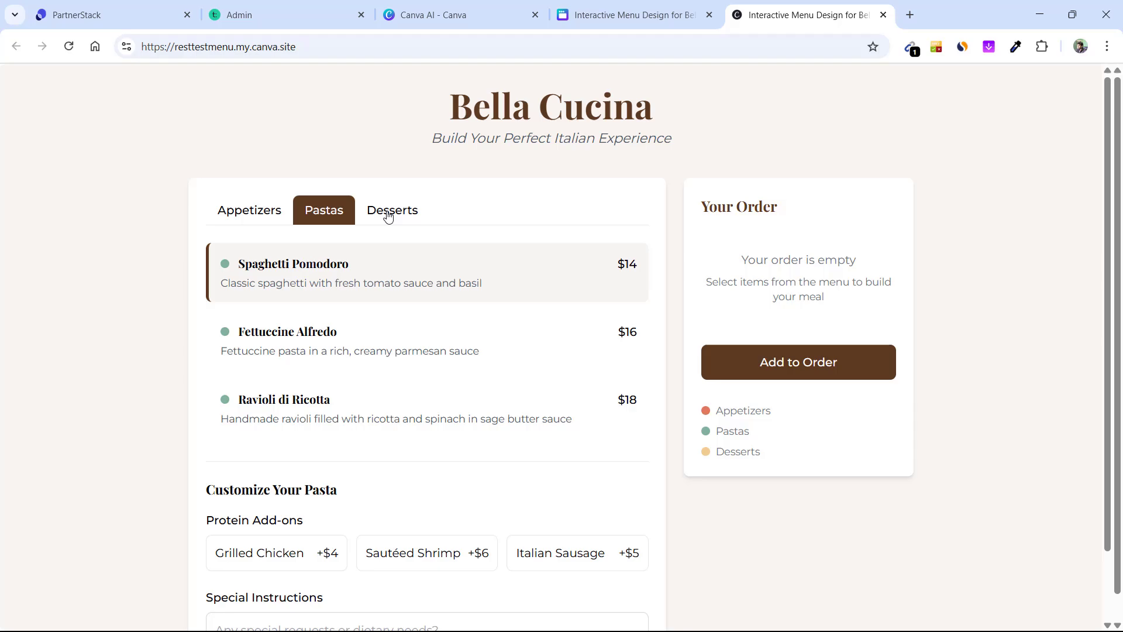
{"action": "left_click", "coordinate": [387, 215]}
{"action": "left_click", "coordinate": [356, 274]}
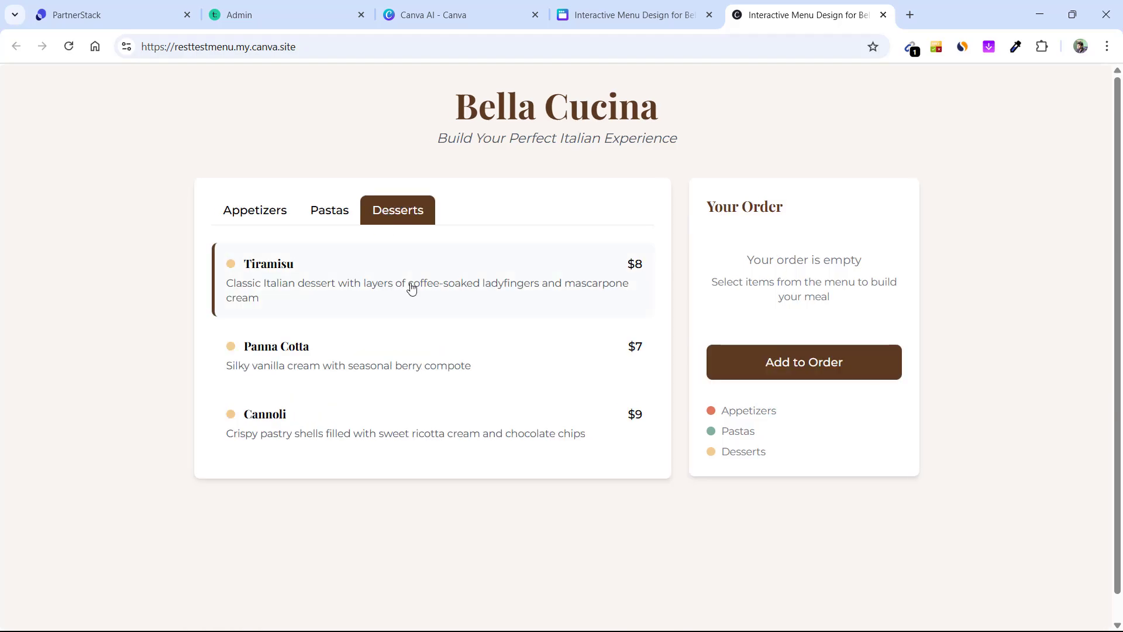
{"action": "left_click", "coordinate": [798, 366]}
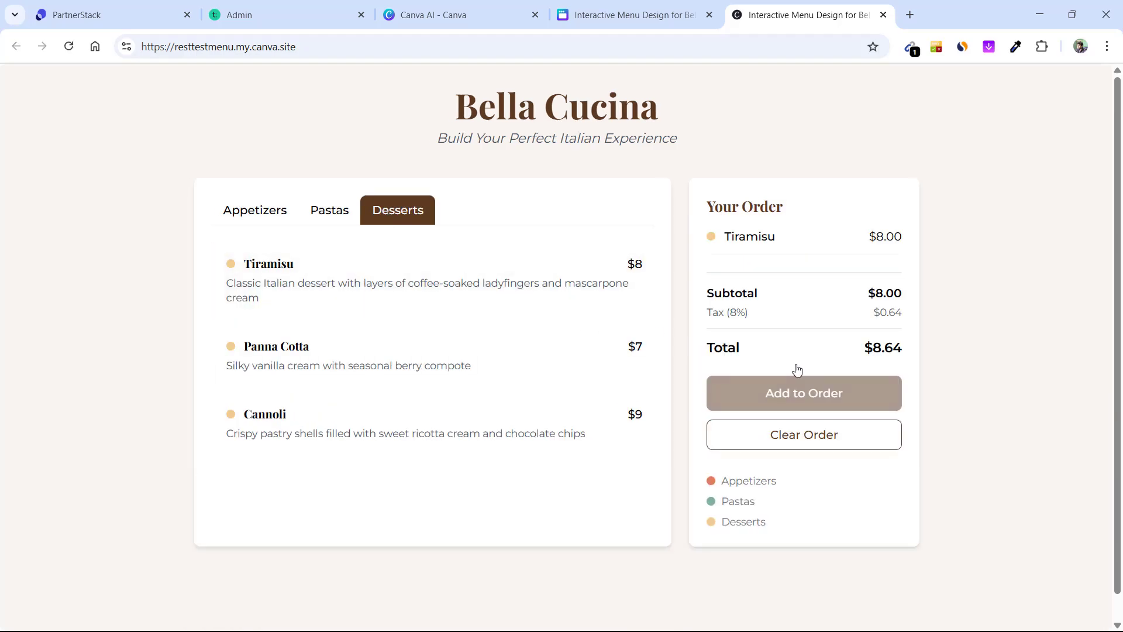
Step: Add Bruschetta and Spaghetti Pomodoro, bringing the order total to $32.40
{"action": "left_click", "coordinate": [259, 224]}
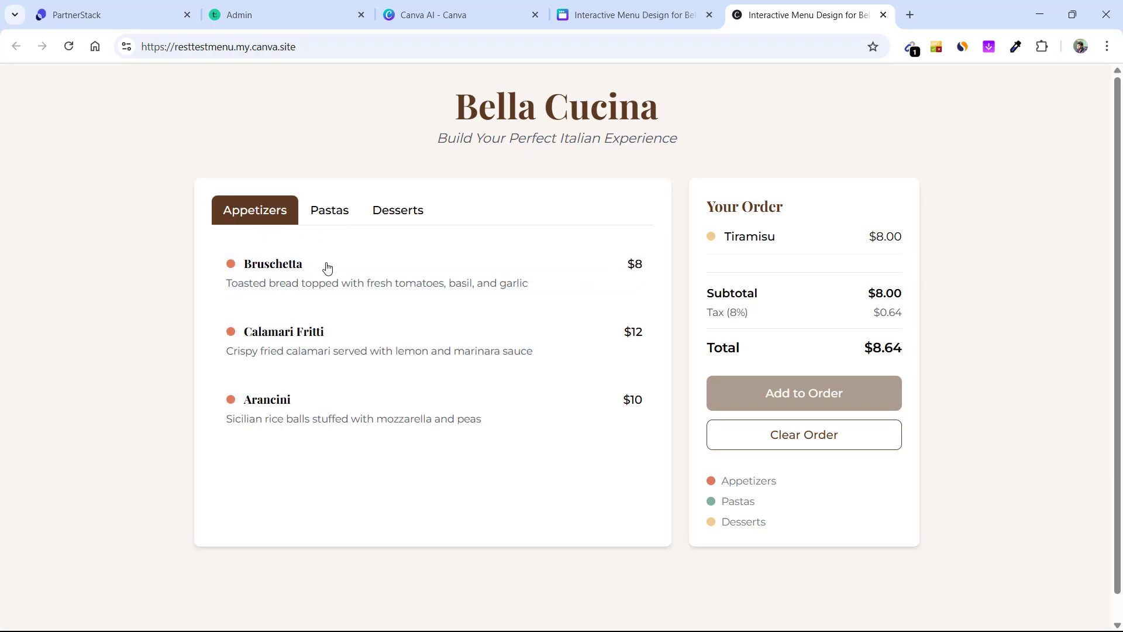
{"action": "left_click", "coordinate": [327, 268]}
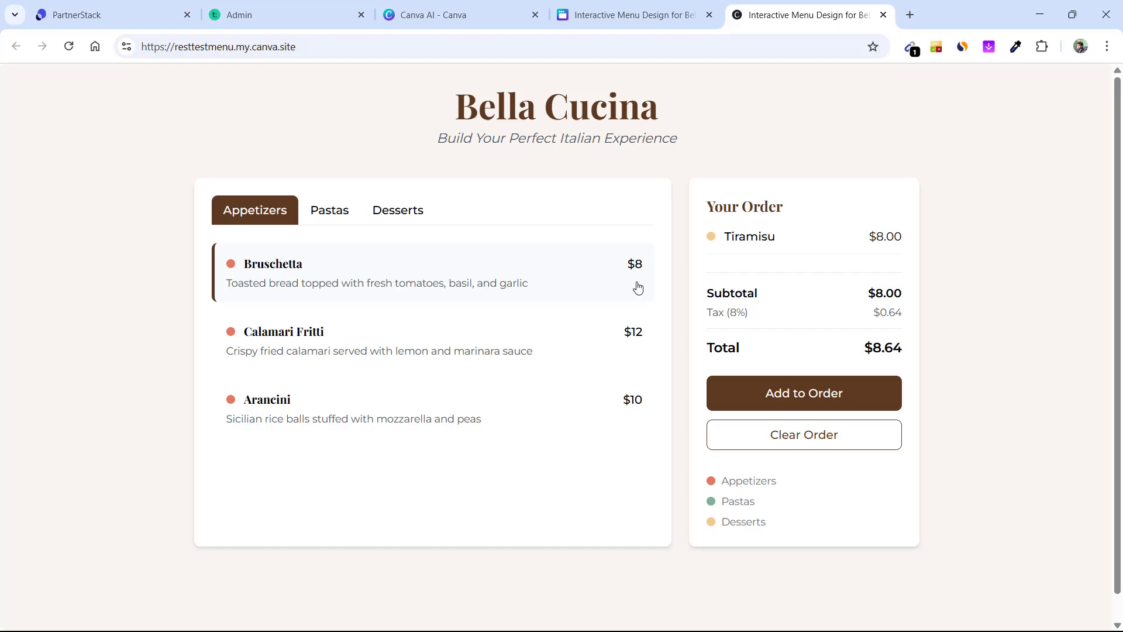
{"action": "left_click", "coordinate": [734, 394]}
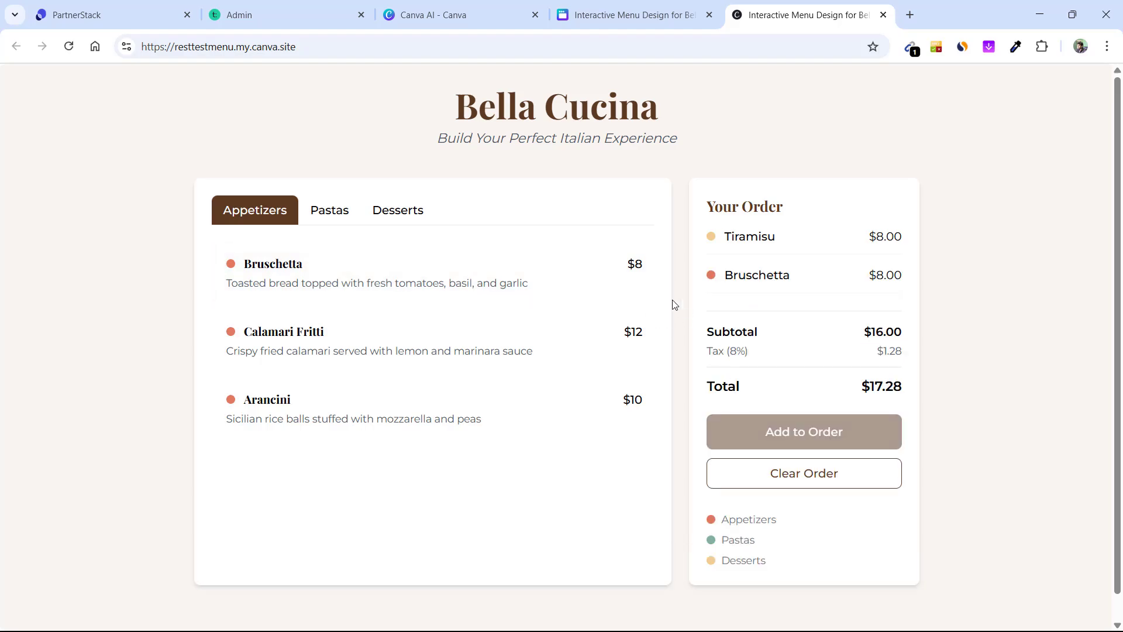
{"action": "left_click", "coordinate": [336, 213]}
{"action": "left_click", "coordinate": [451, 283]}
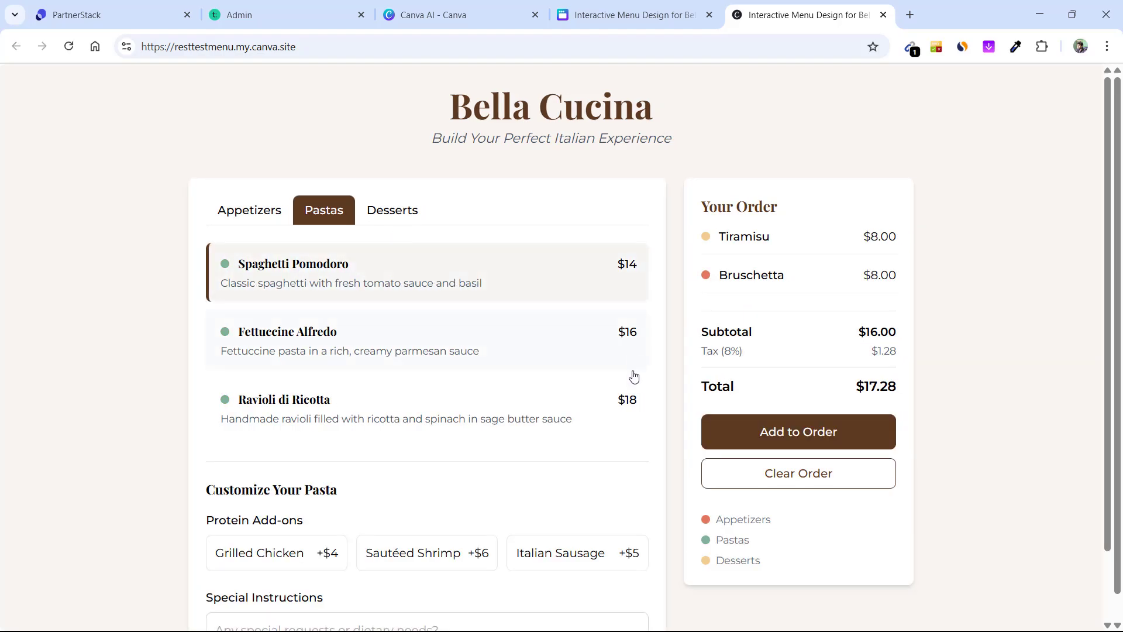
{"action": "left_click", "coordinate": [721, 432]}
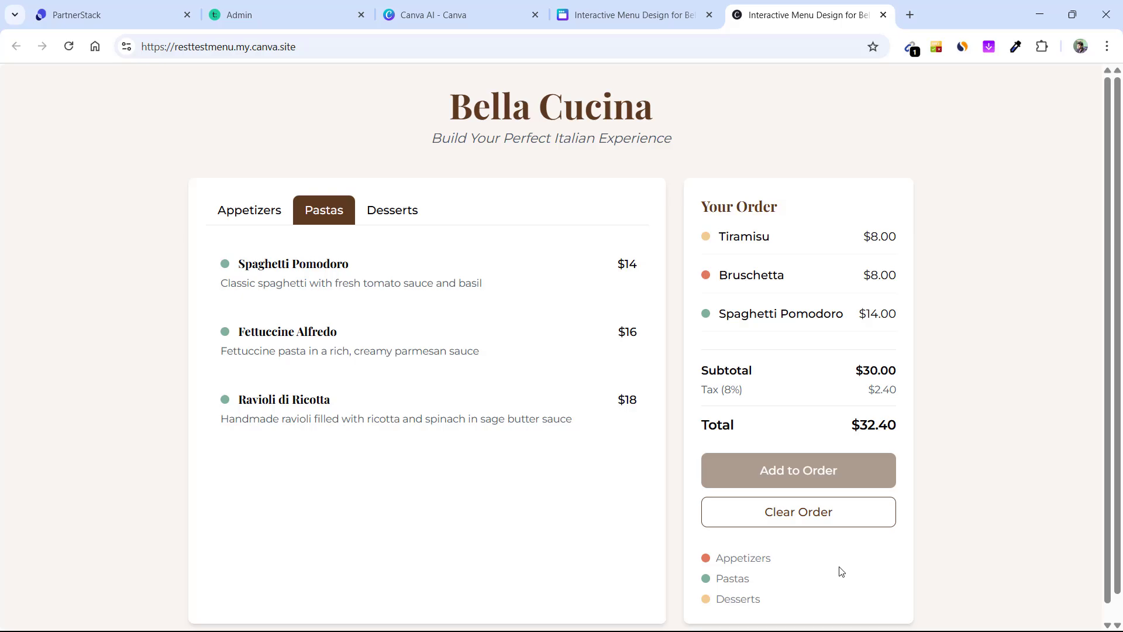
{"action": "left_click_drag", "start_coordinate": [317, 50], "coordinate": [140, 40]}
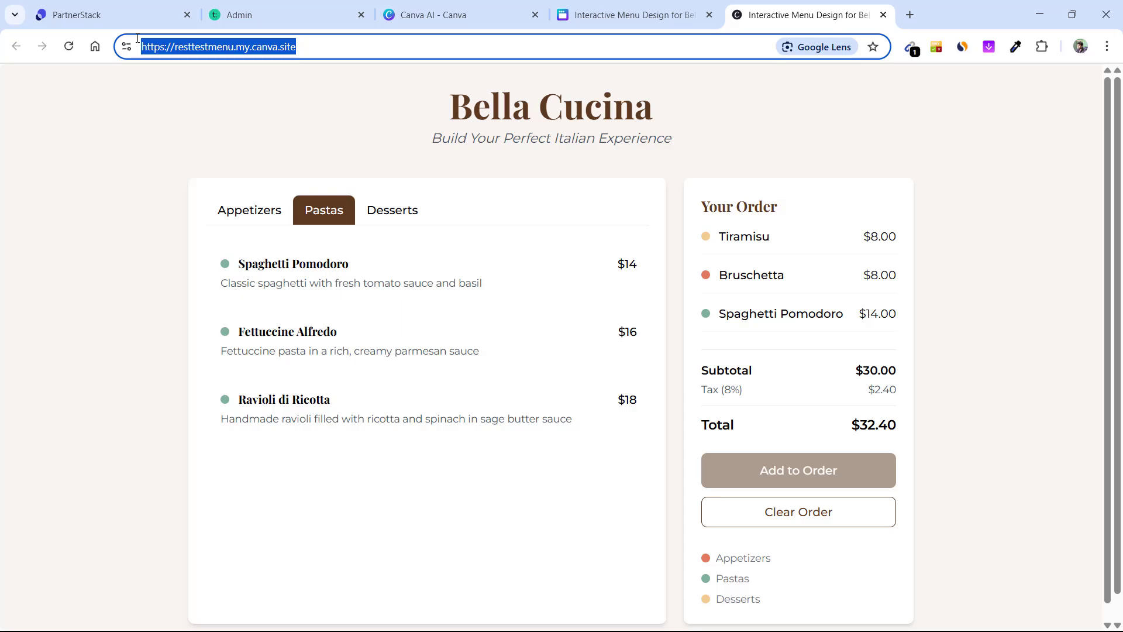
Step: Return to the Interactive Menu Design tab showing the resttestmenu.my.canva.site live confirmation
{"action": "left_click", "coordinate": [237, 115]}
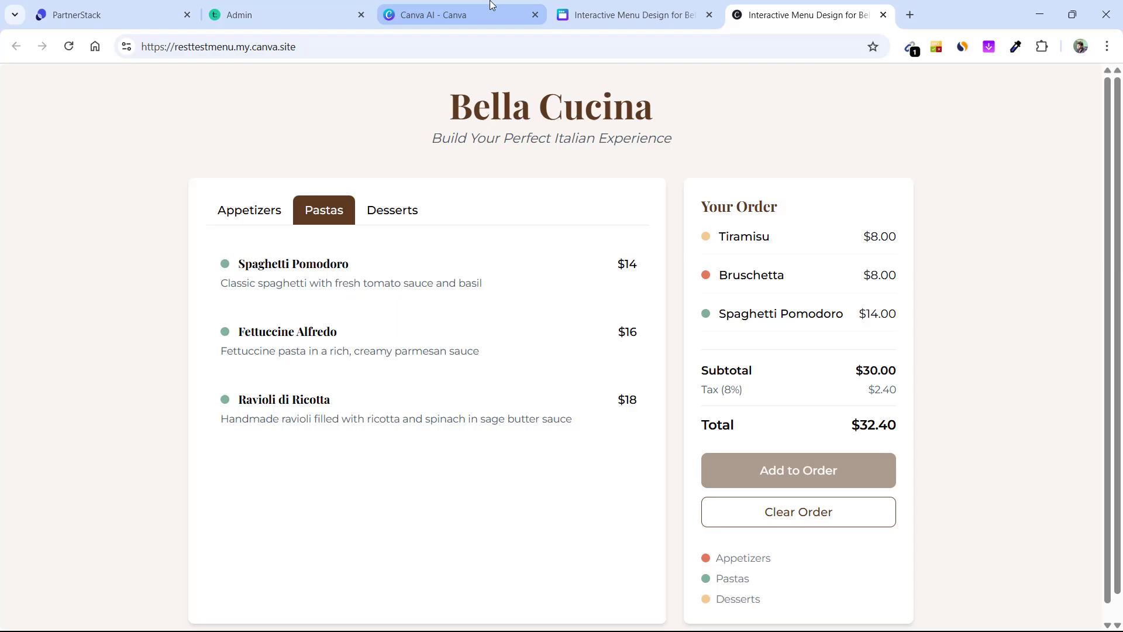
{"action": "left_click", "coordinate": [621, 4]}
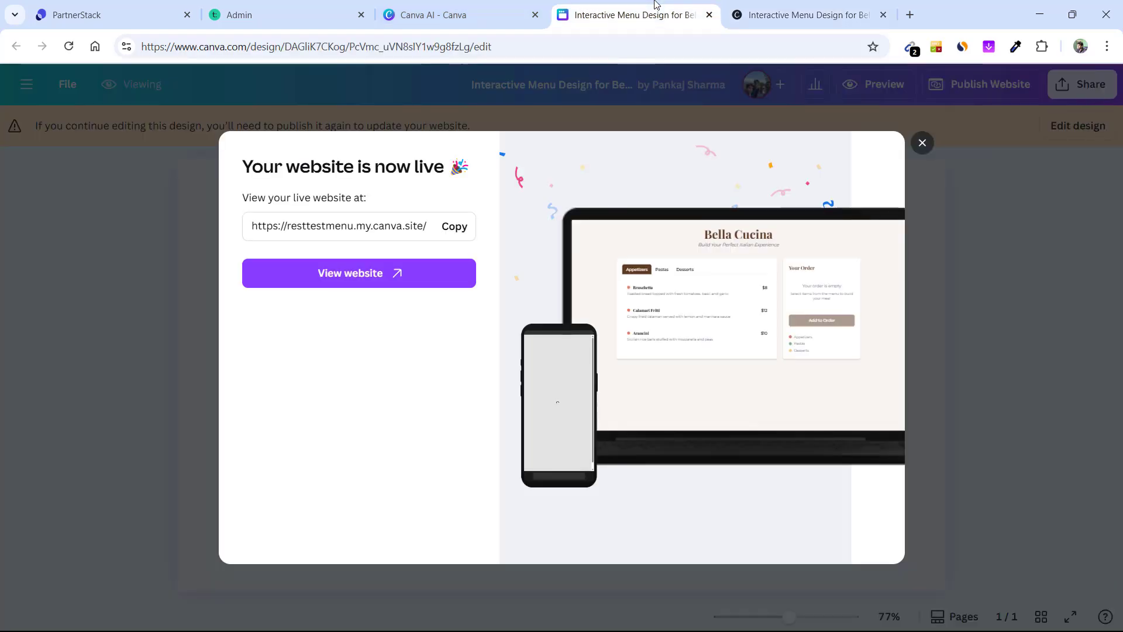